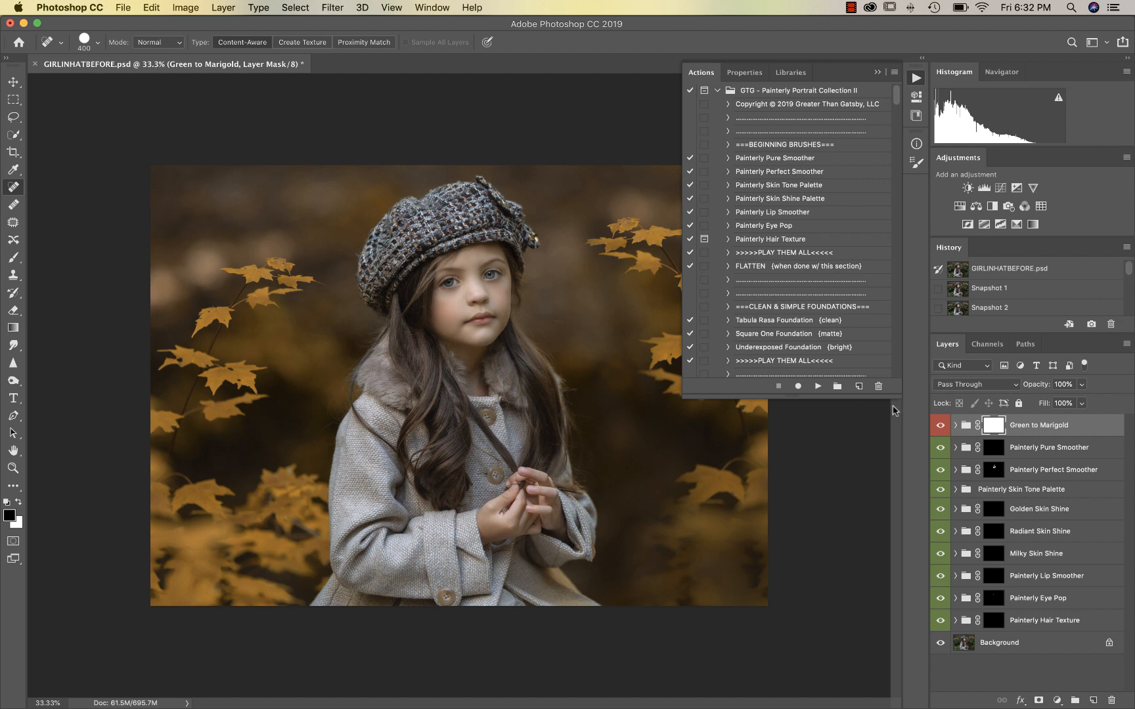
- Collapse the actions list and compare history Snapshot 2 with Snapshot 3, leaving Snapshot 3 active
left_click(877, 73)
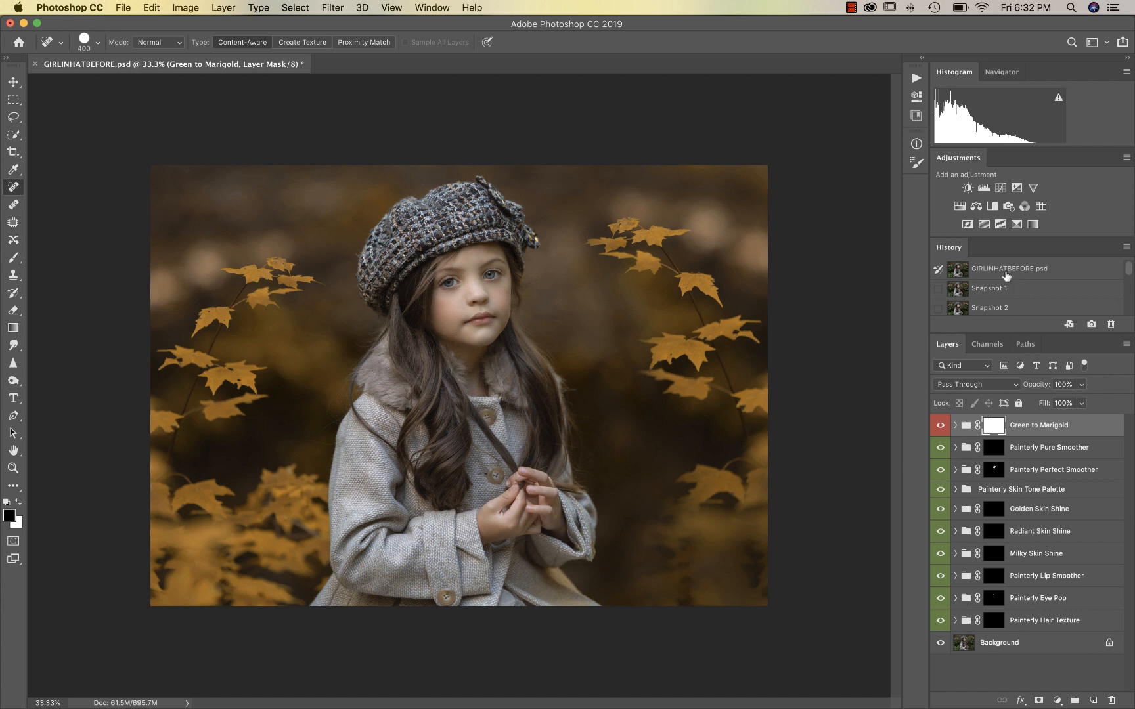
scroll(995, 291, "down", 3)
scroll(996, 292, "up", 1)
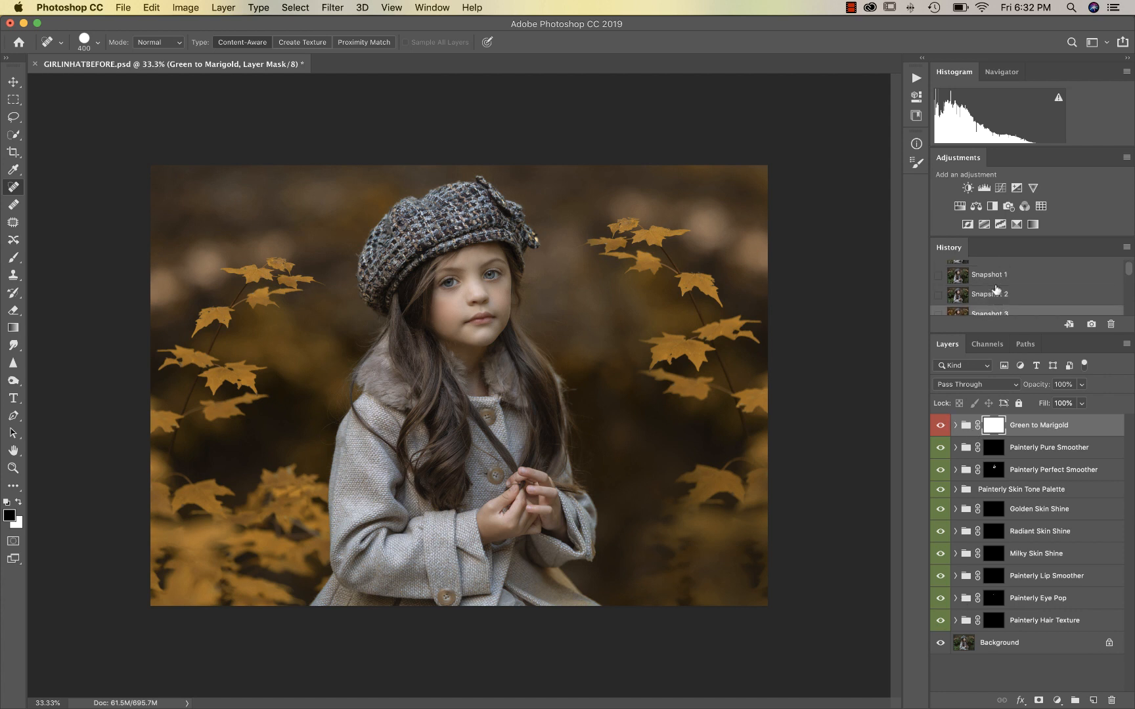
left_click(996, 294)
left_click(991, 313)
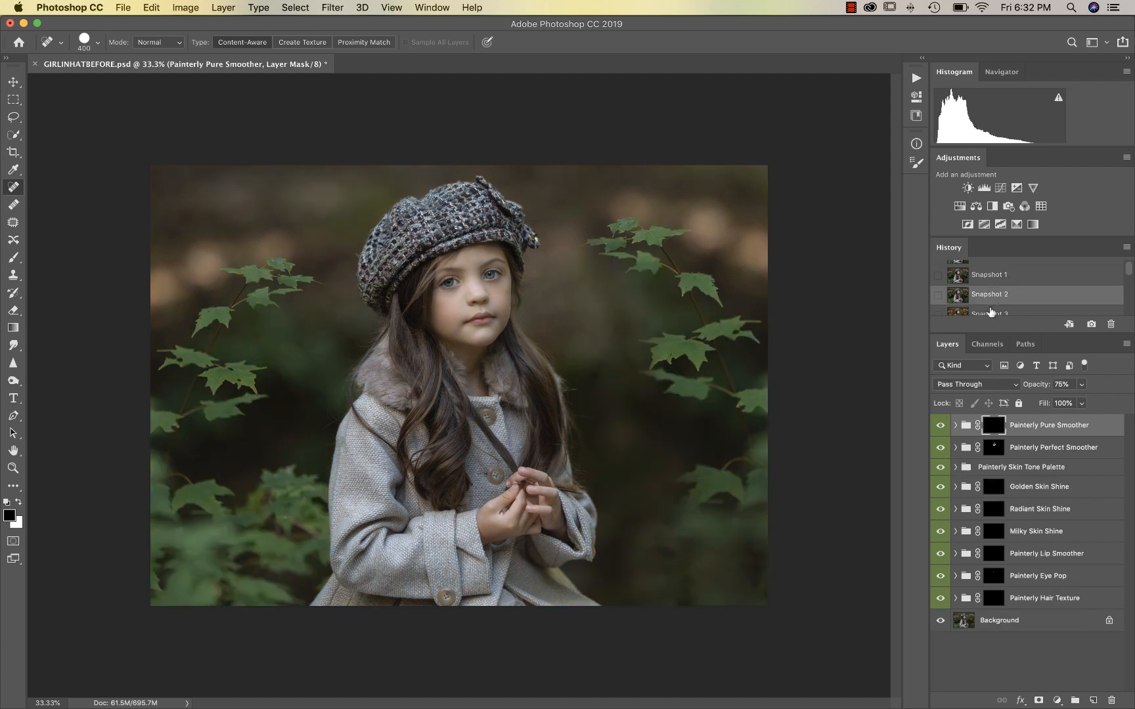
scroll(991, 312, "down", 1)
scroll(994, 288, "up", 1)
left_click(994, 288)
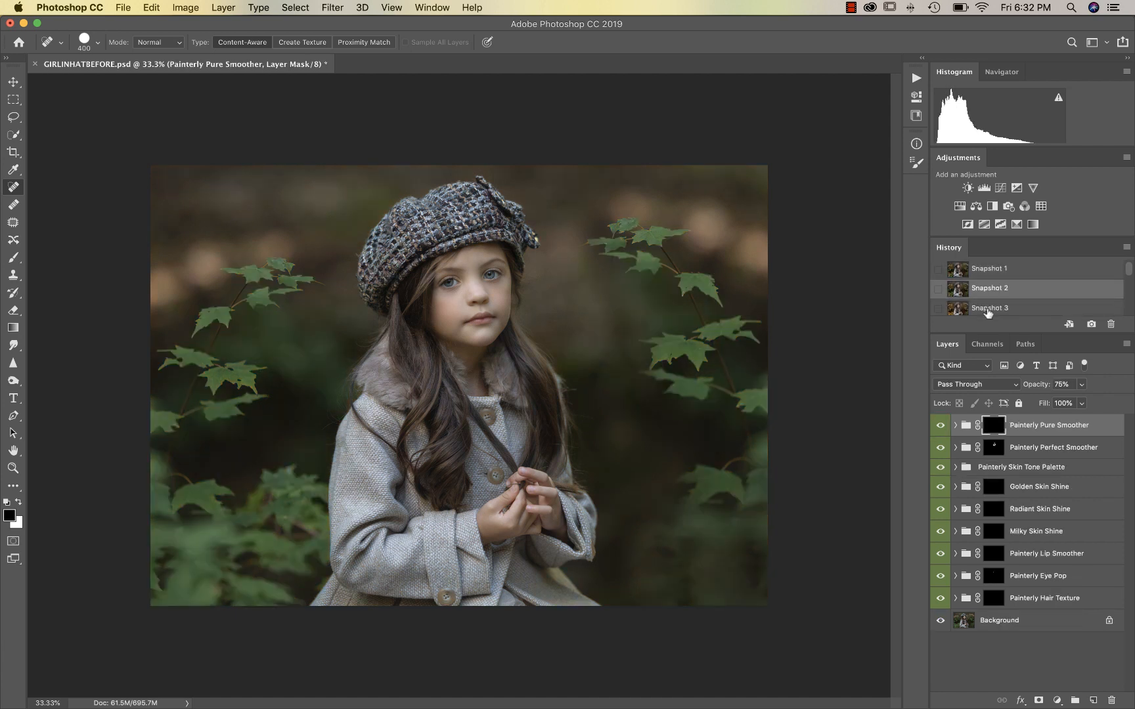
left_click(988, 311)
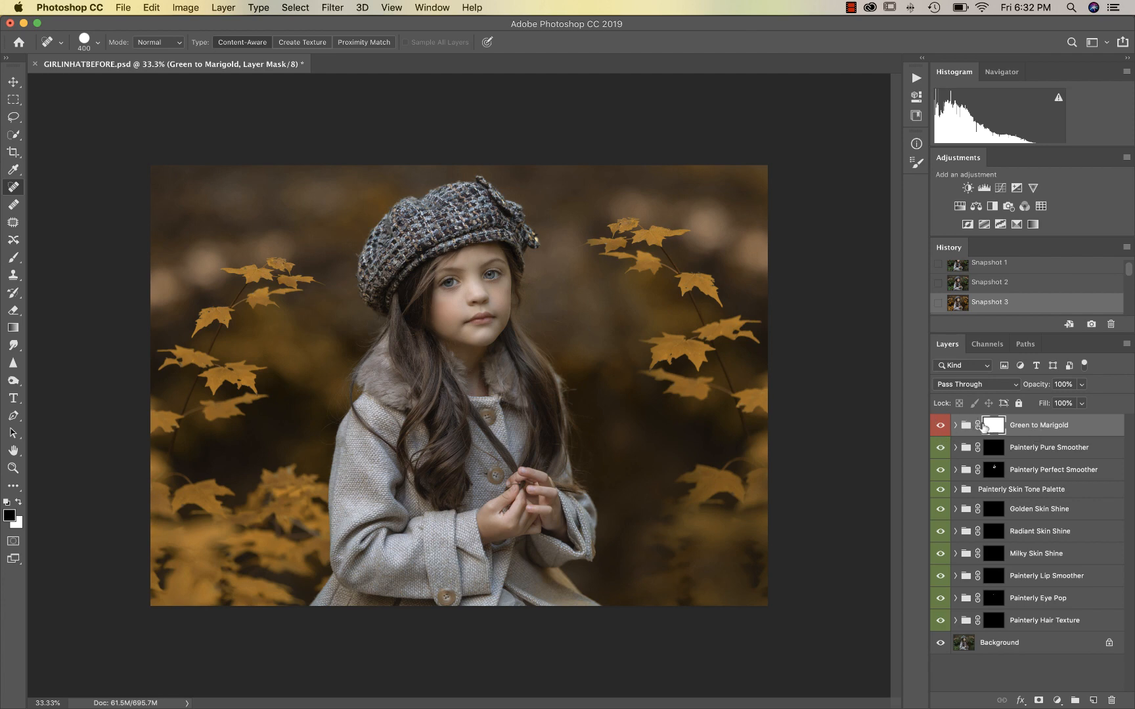
- Toggle the visibility of the Green to Marigold group several times to compare the image before and after
left_click(939, 425)
left_click(939, 426)
left_click(939, 426)
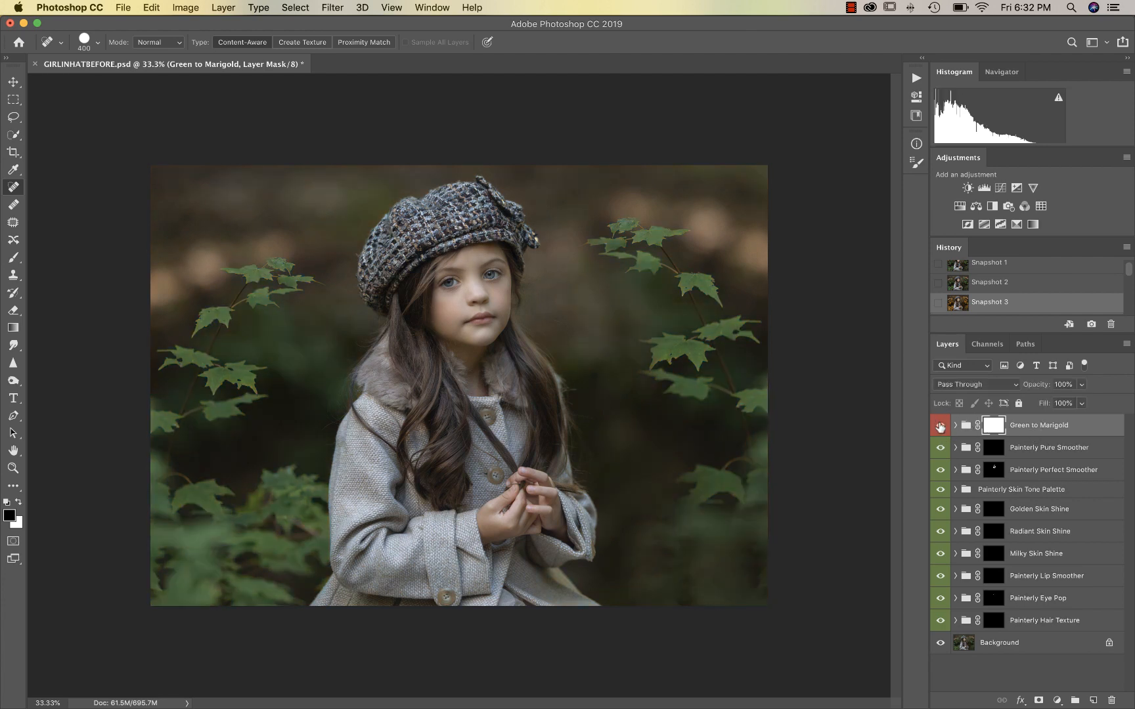
left_click(939, 426)
left_click(940, 426)
left_click(939, 426)
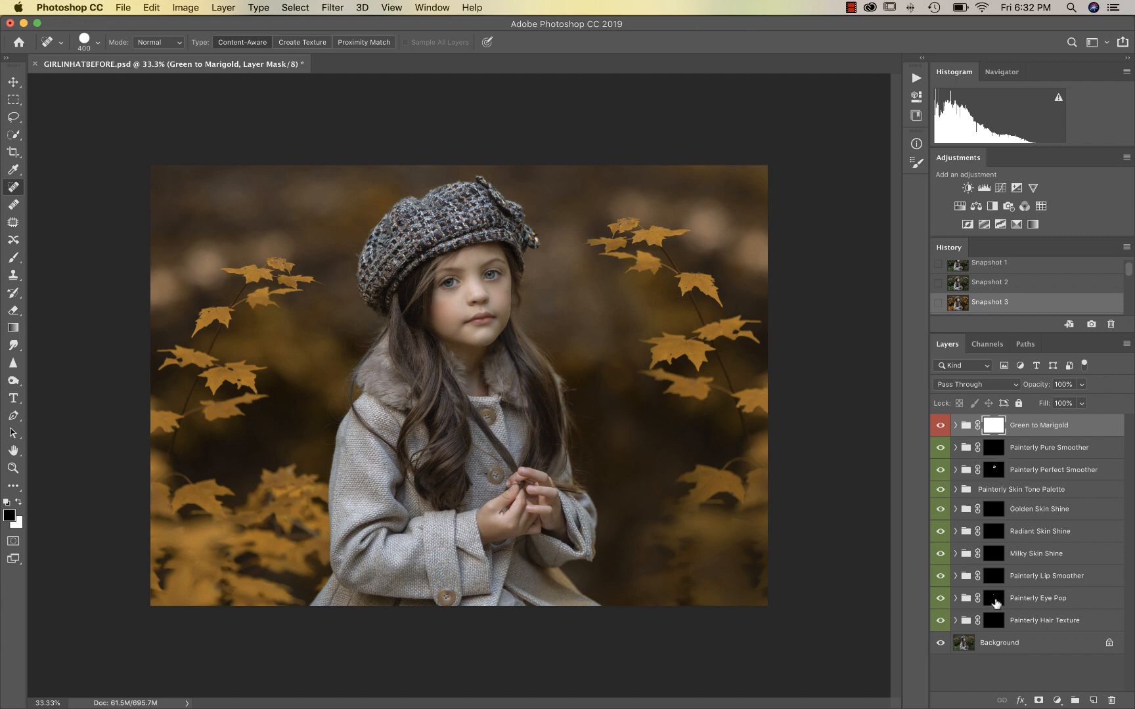
- Expand the Painterly Skin Tone Palette group and look over the tone layers and their masks
left_click(955, 489)
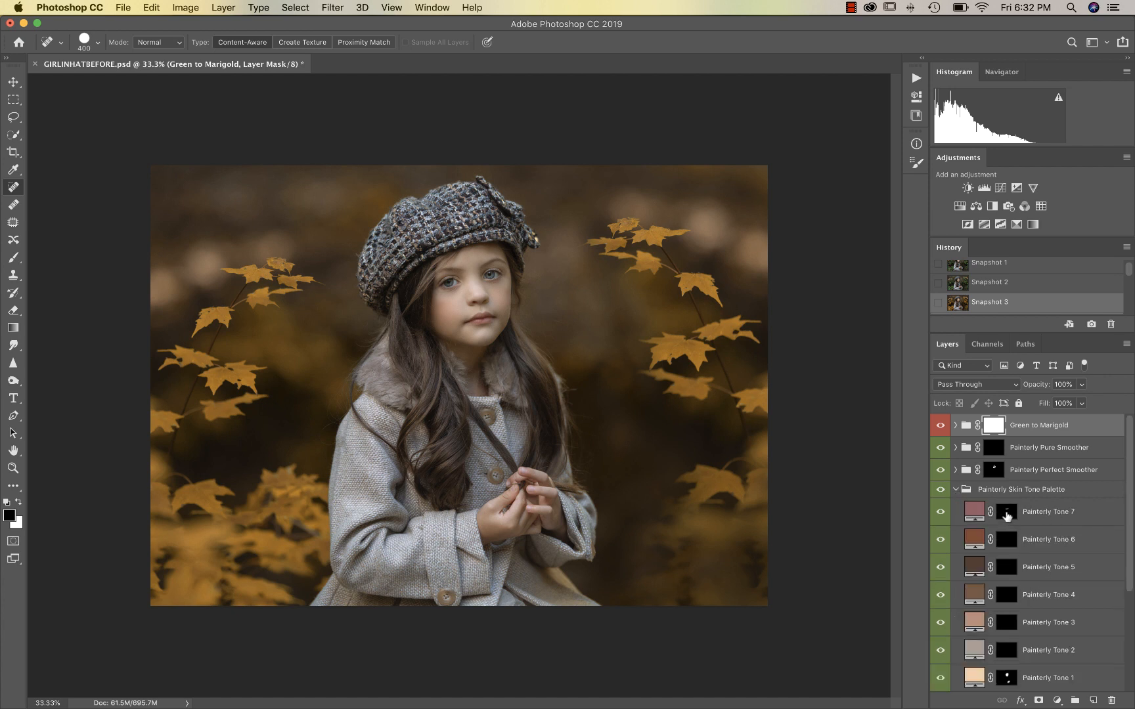
scroll(1005, 519, "down", 2)
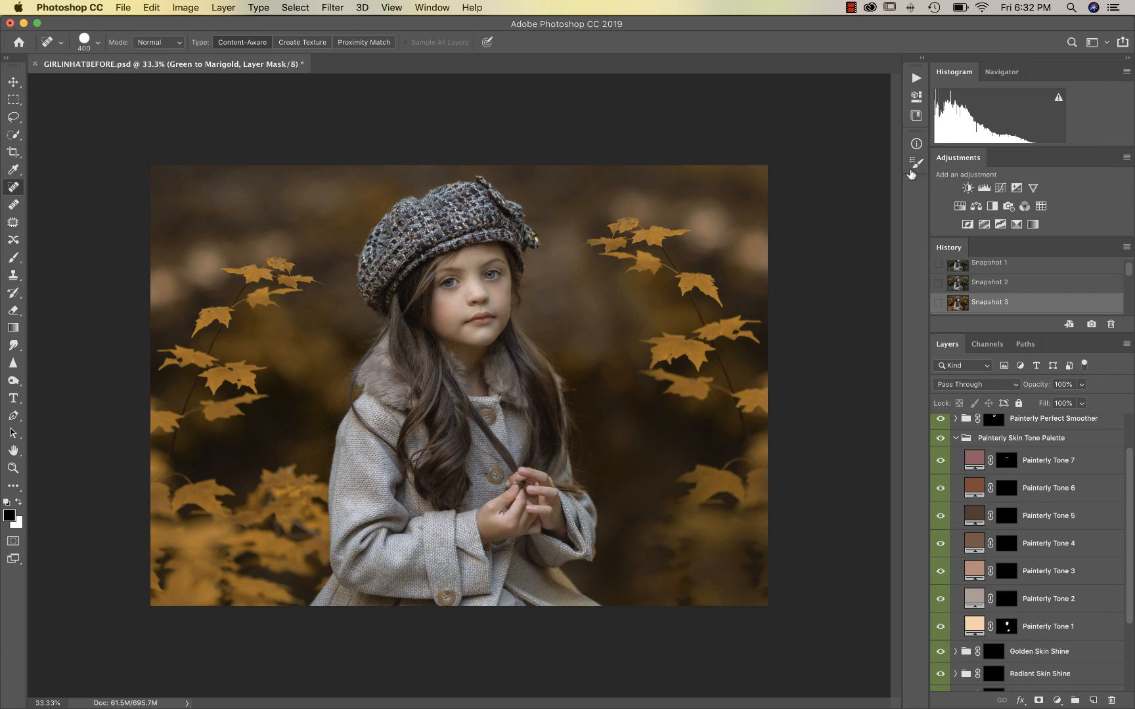
- Flatten the image and run the Painterly Dodge Brush action from the Painterly Portrait Collection, continuing through its prompts
left_click(916, 77)
scroll(788, 282, "down", 5)
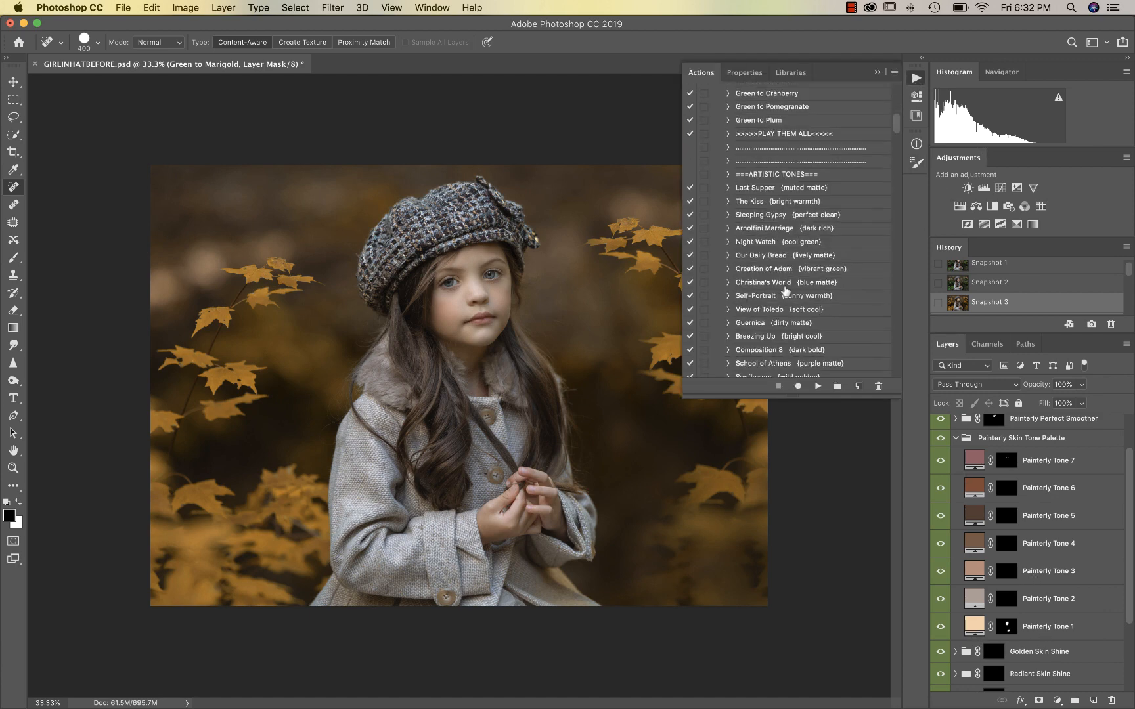
scroll(786, 291, "down", 7)
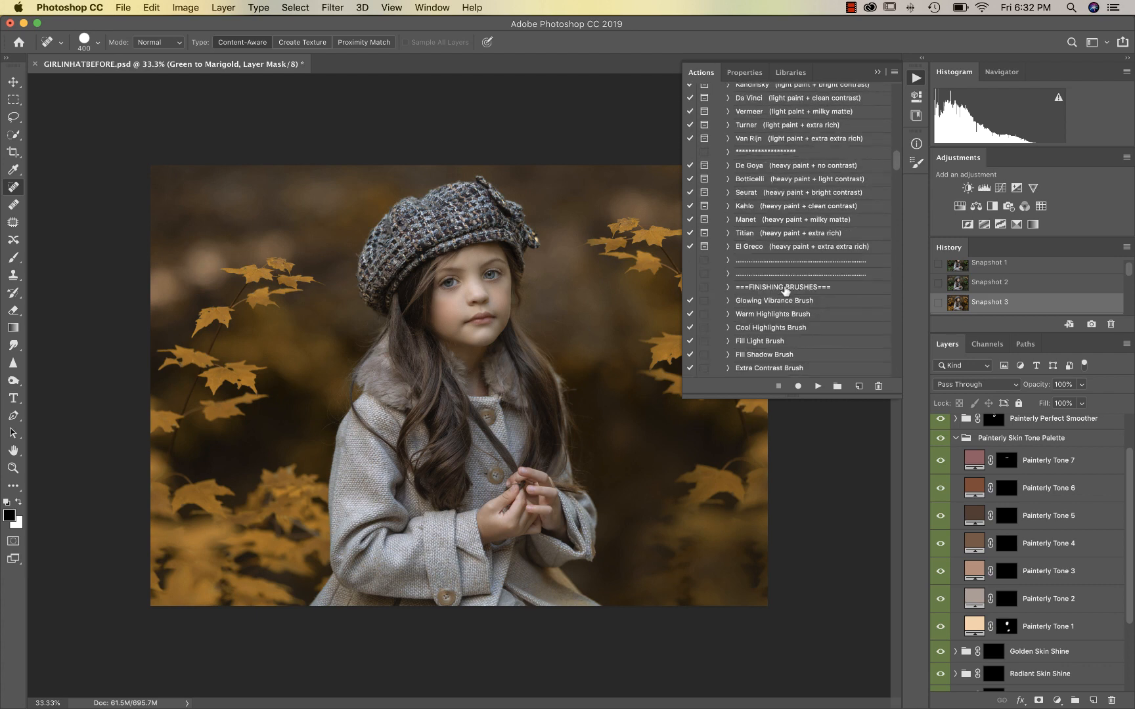
key("super+shift+e")
scroll(786, 294, "down", 4)
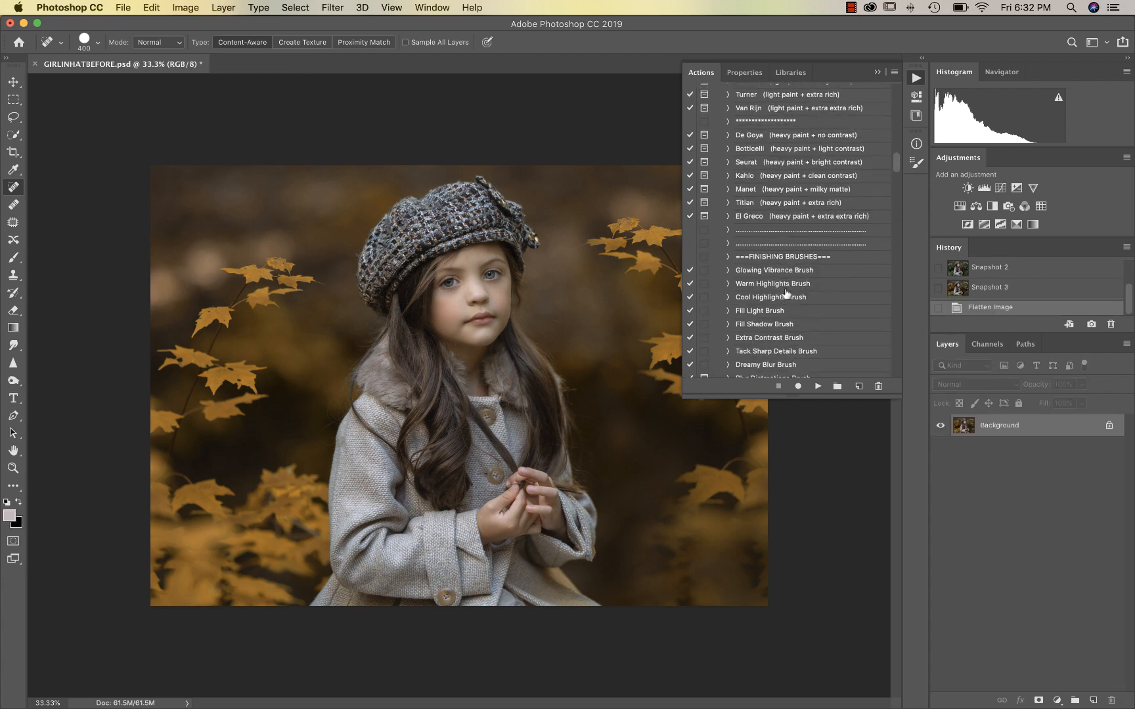
scroll(785, 293, "down", 15)
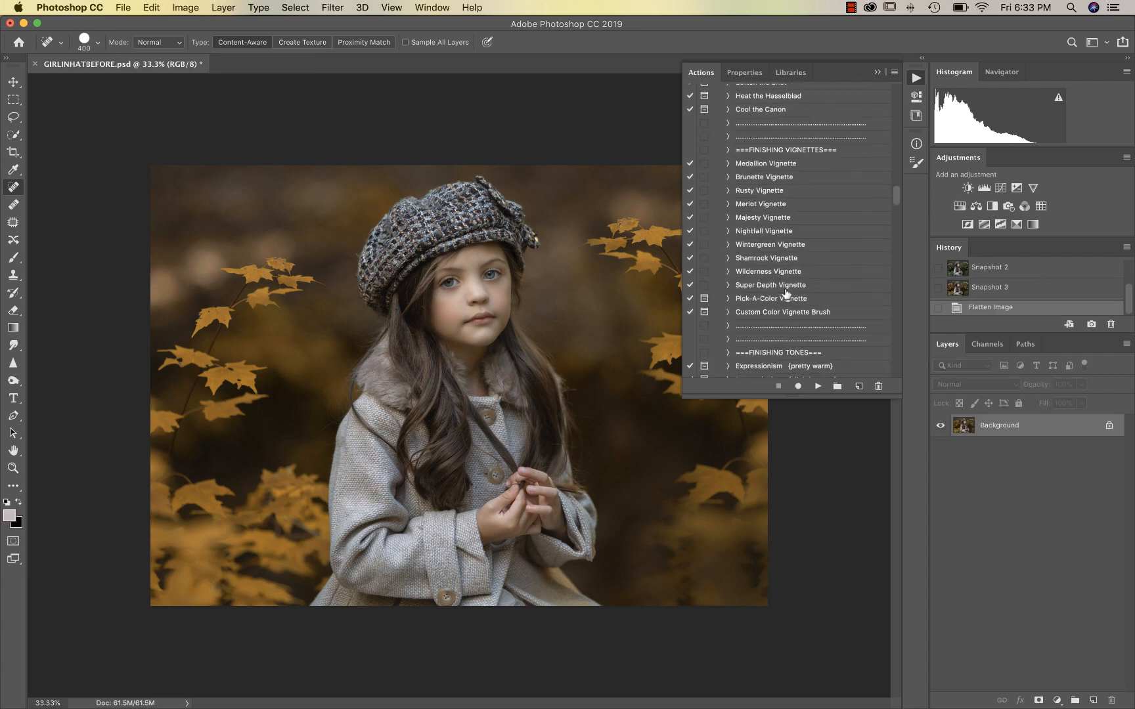
scroll(786, 293, "down", 4)
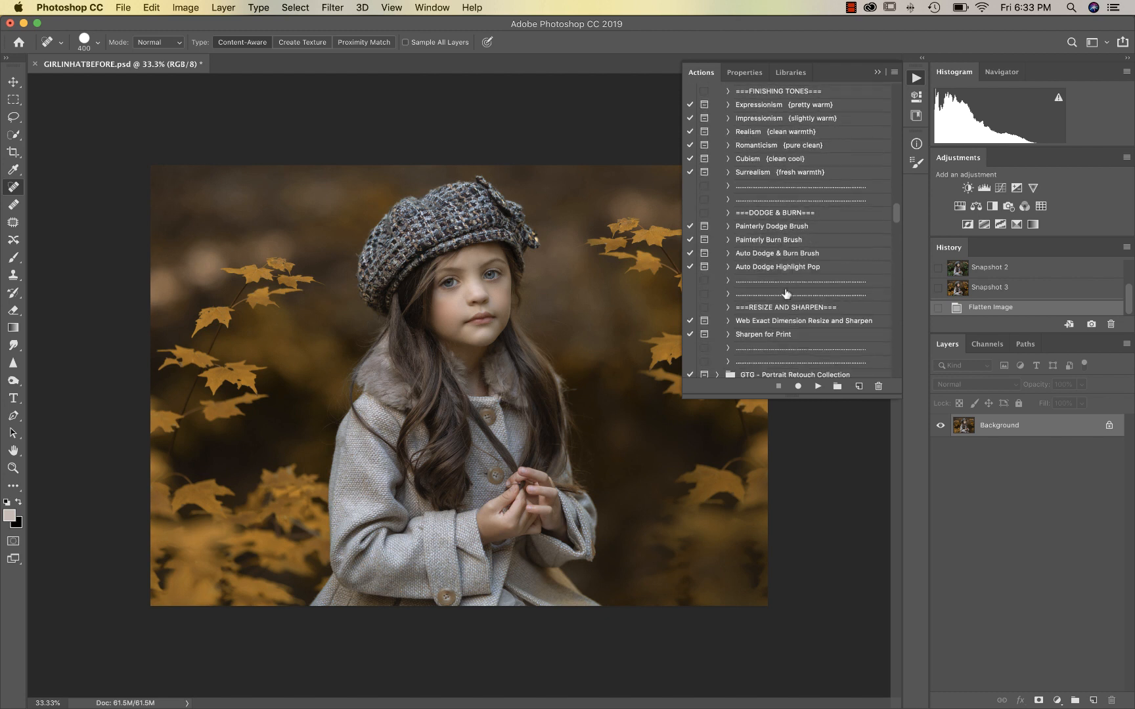
left_click(760, 228)
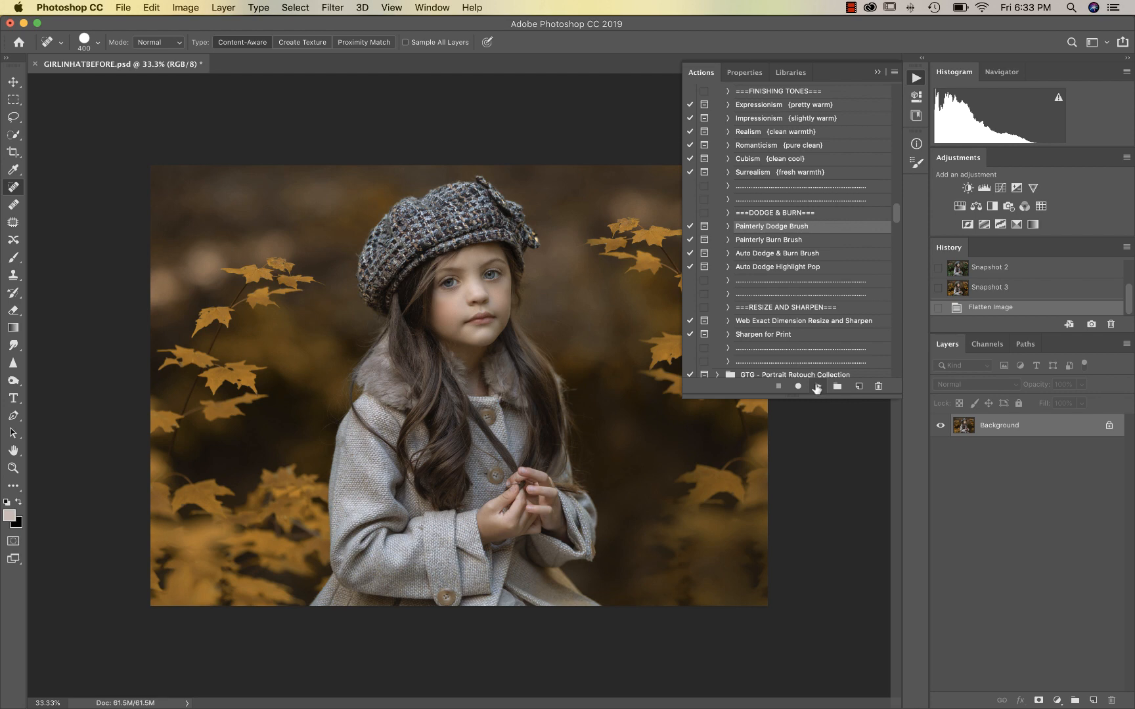
left_click(817, 387)
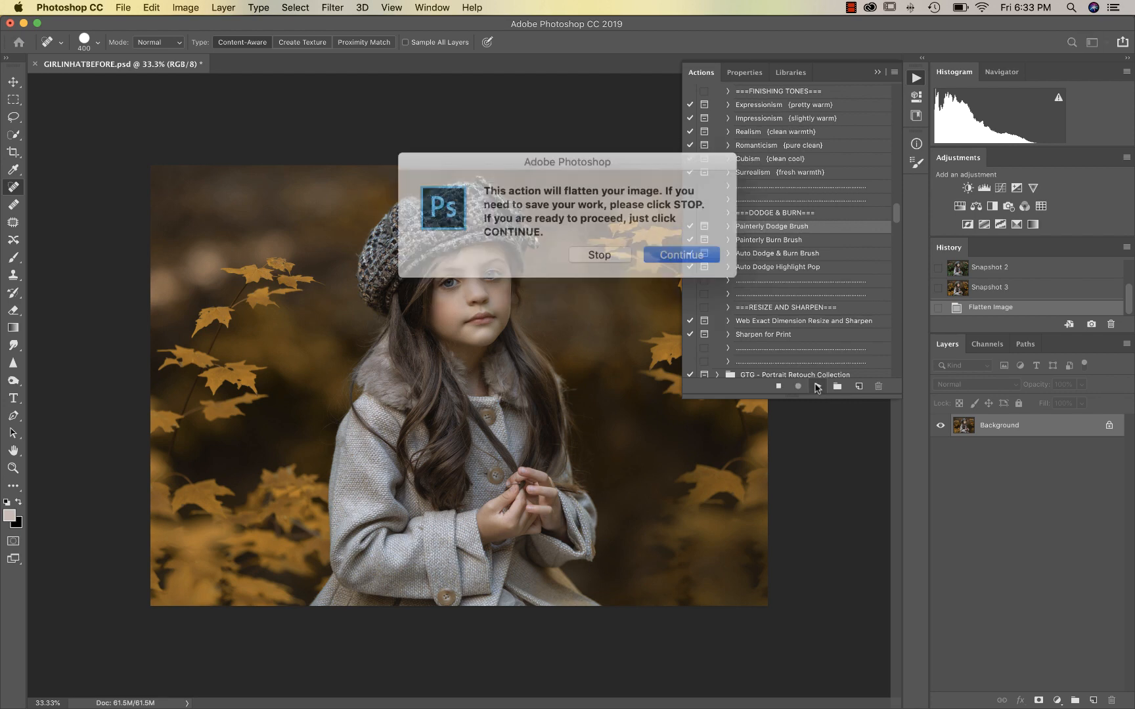
left_click(655, 255)
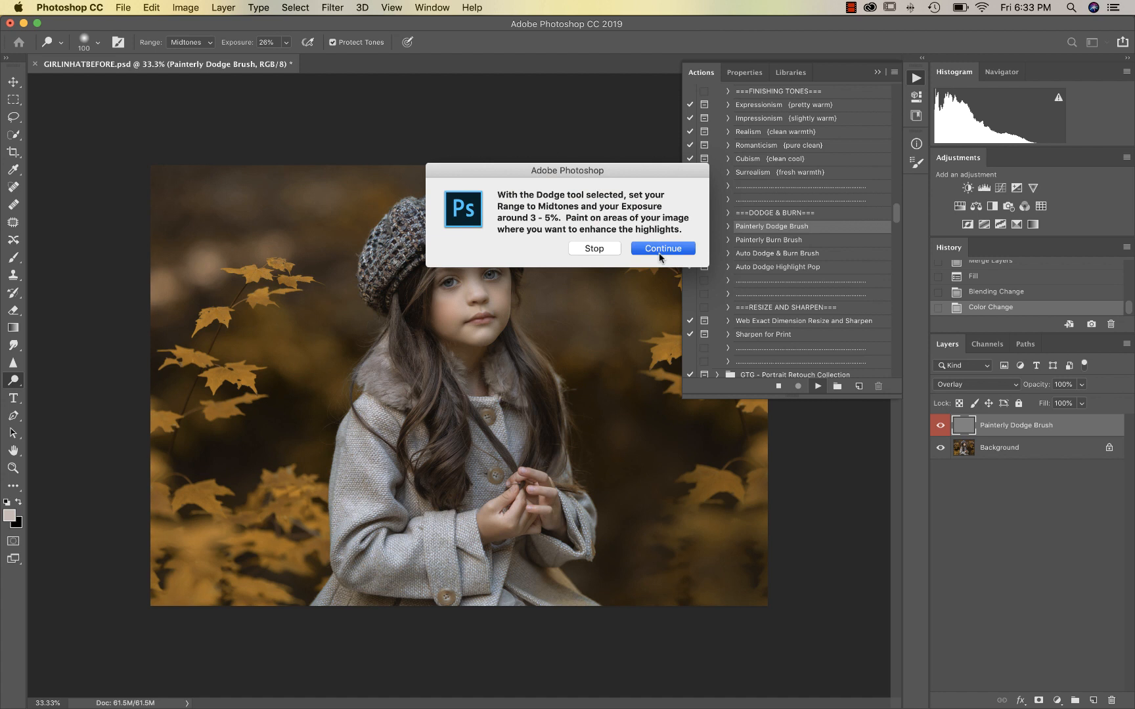
left_click(659, 255)
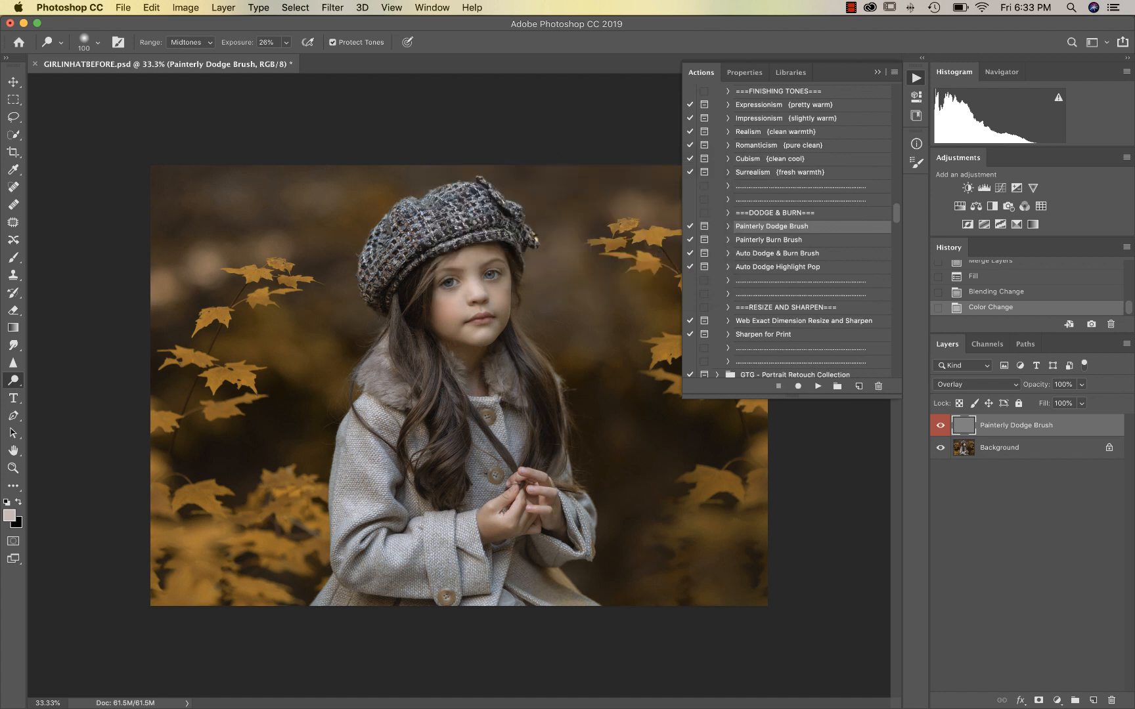
- Set the Dodge exposure to 10% and brighten the girl's forehead and the area under her eyes with a 150 px brush
left_click(286, 42)
left_click_drag(282, 58, 275, 59)
key("super+equal")
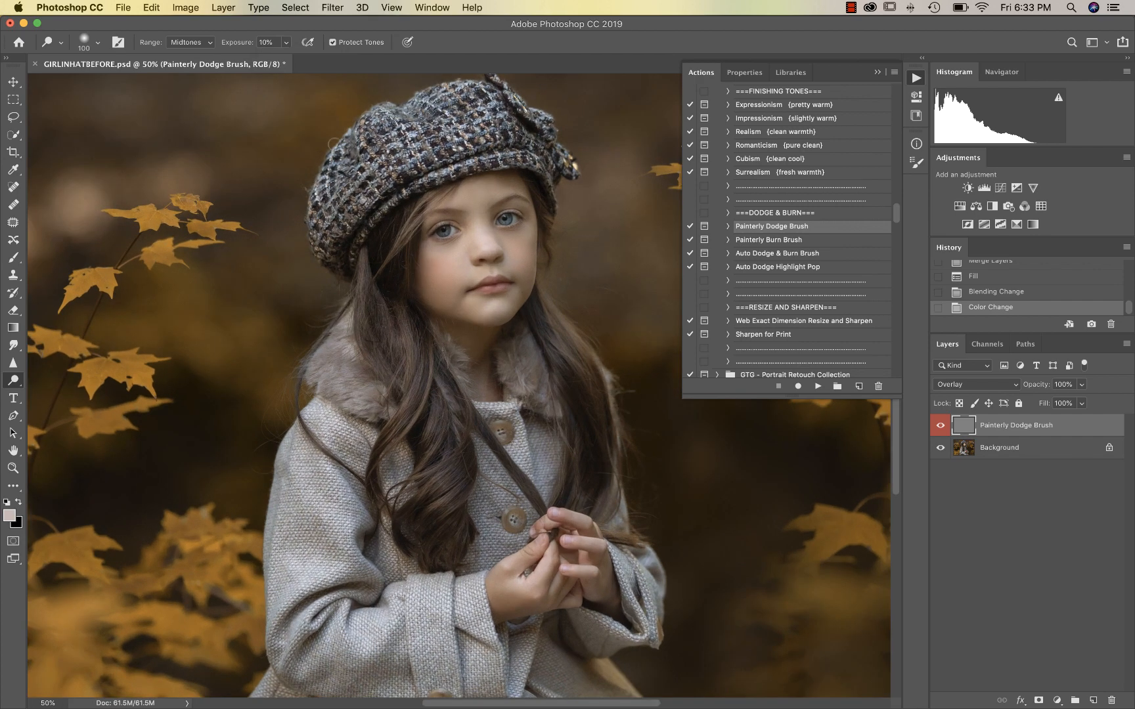
key("bracketright")
key("bracketright")
key("bracketright")
mouse_move(477, 212)
left_mouse_down()
mouse_move(485, 242)
mouse_move(468, 198)
left_mouse_up()
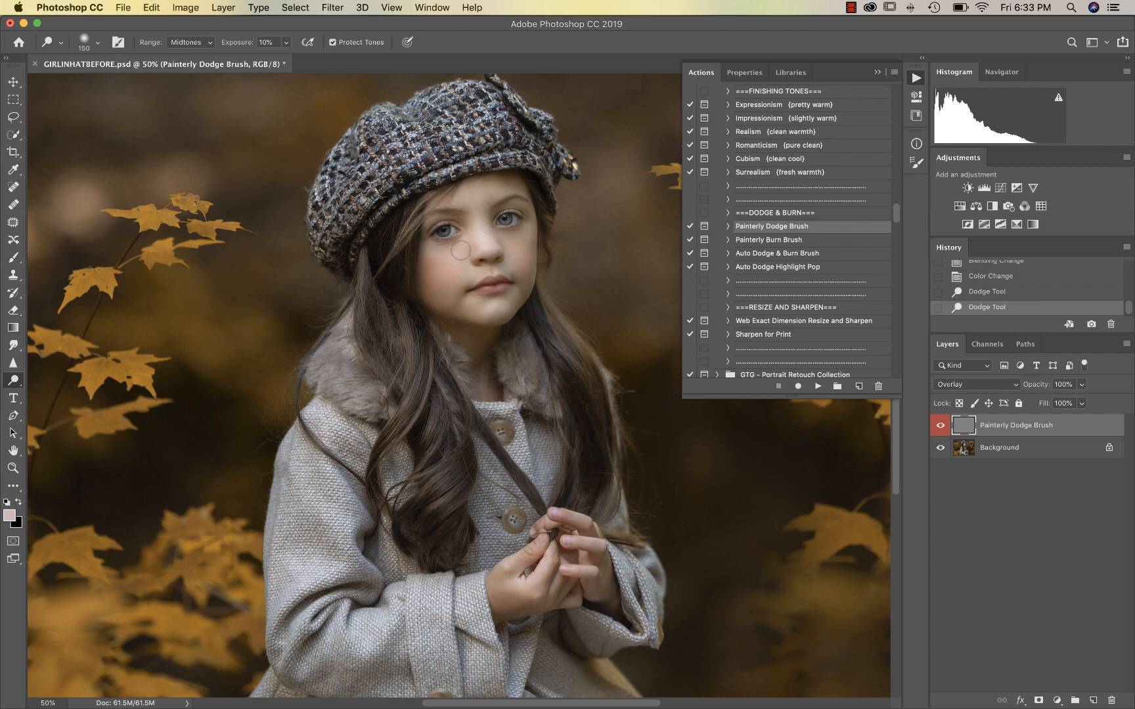
left_click_drag(446, 255, 513, 240)
- Reduce the Dodge brush to 25 px for the small highlights on the girl's face at 100% magnification
key("super+equal")
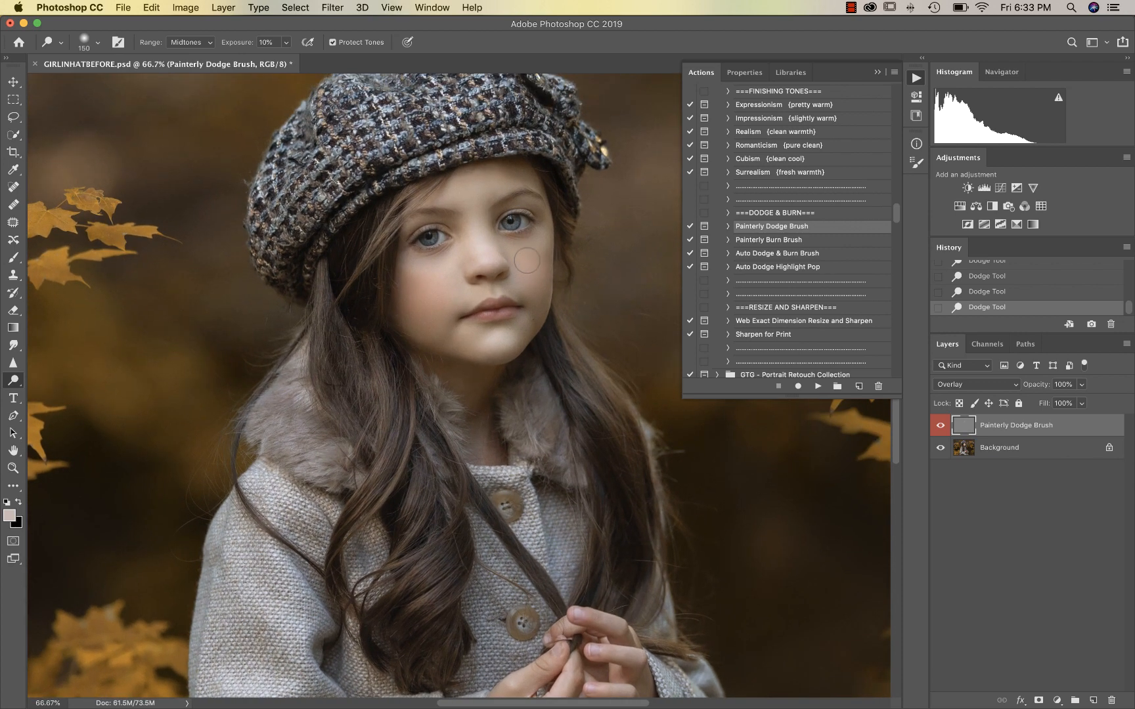
key("bracketleft")
key("bracketleft")
key("bracketleft")
key("super+equal")
key("bracketleft")
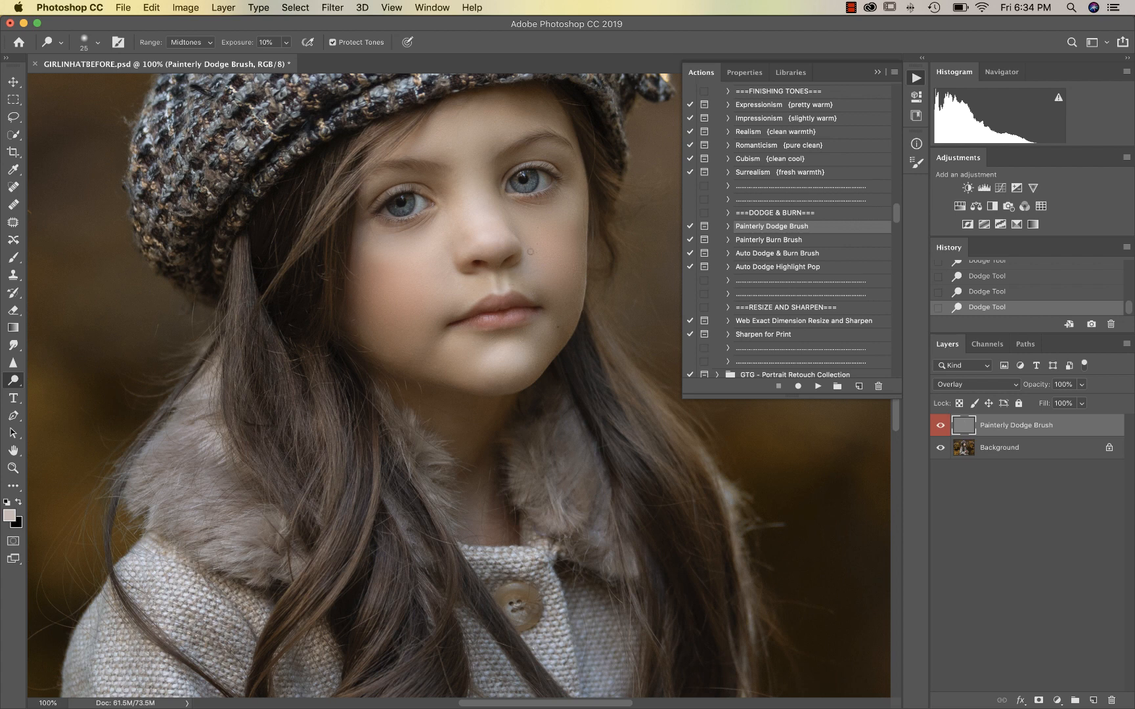
- Enlarge the Dodge brush and brighten the cheek beside the girl's nose and mouth
key("bracketright")
key("bracketright")
key("bracketright")
key("bracketright")
key("bracketright")
key("bracketright")
left_click_drag(448, 277, 444, 293)
- Reduce the Dodge brush to 45 px, step back the last dodge stroke and restore it
key("bracketleft")
key("bracketleft")
key("bracketleft")
key("bracketleft")
left_click(986, 292)
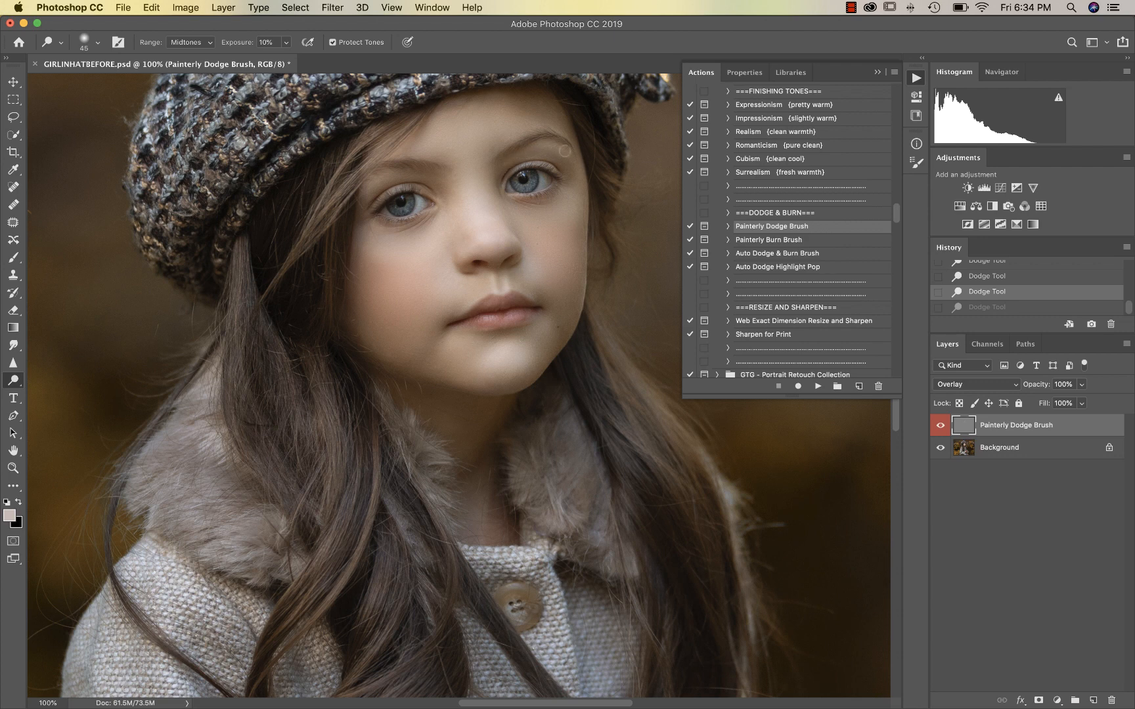
key("super+shift+z")
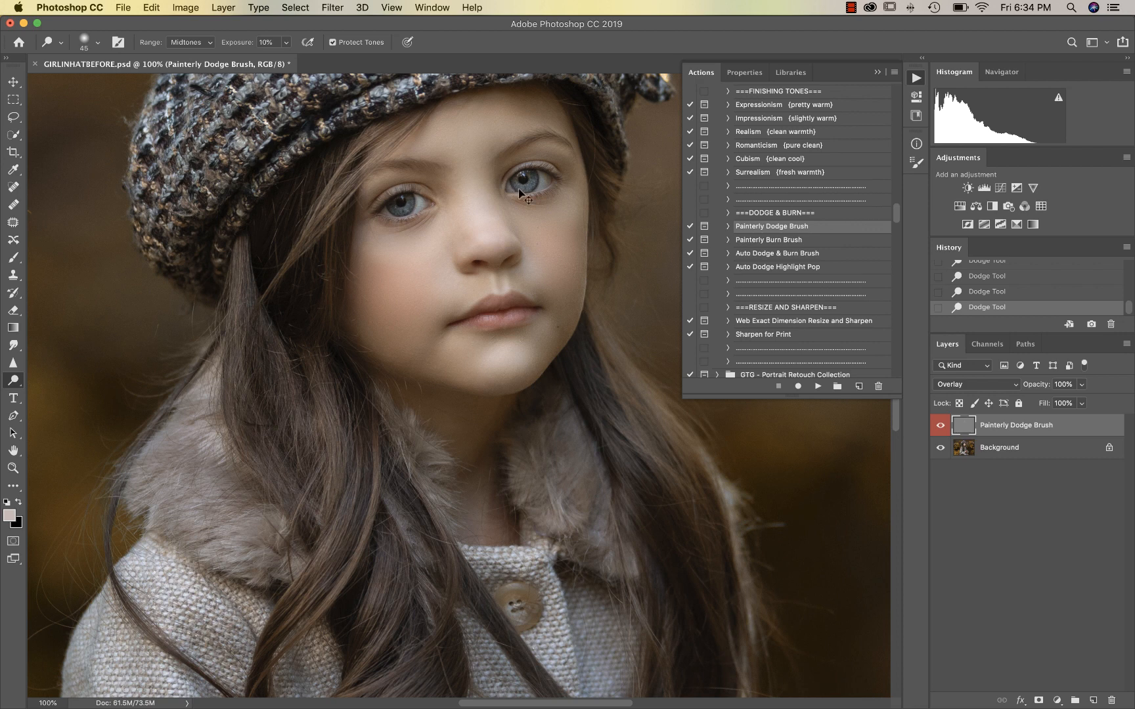
- Enlarge the Dodge brush to 125 px and brighten the neck area and the hair around it
key("super+minus")
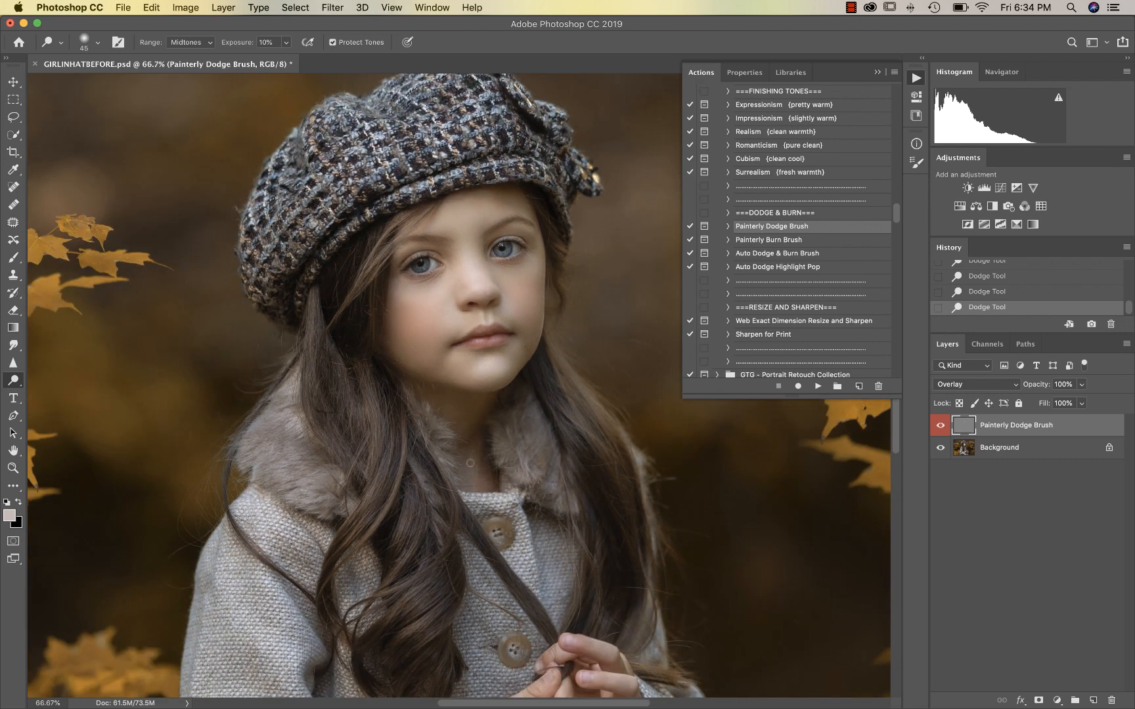
key("bracketright")
key("bracketright")
key("bracketright")
key("bracketright")
key("bracketright")
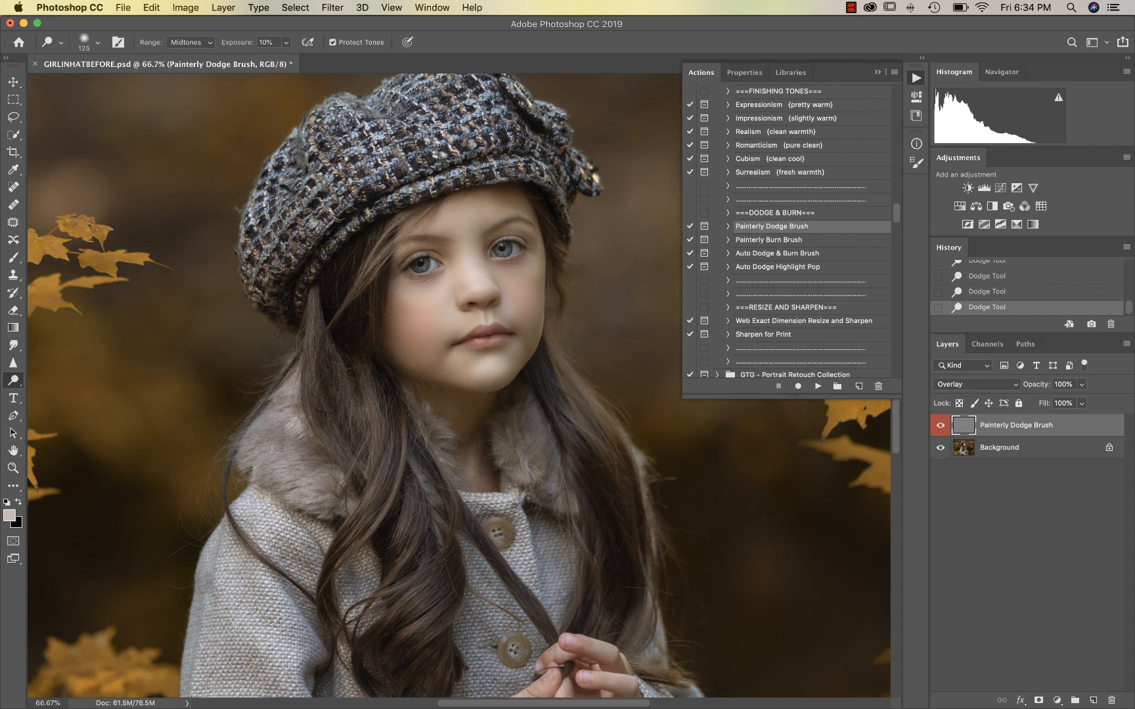
- Dodge the highlights along the girl's hair, resizing the brush between strokes up to 200 px
key("super+minus")
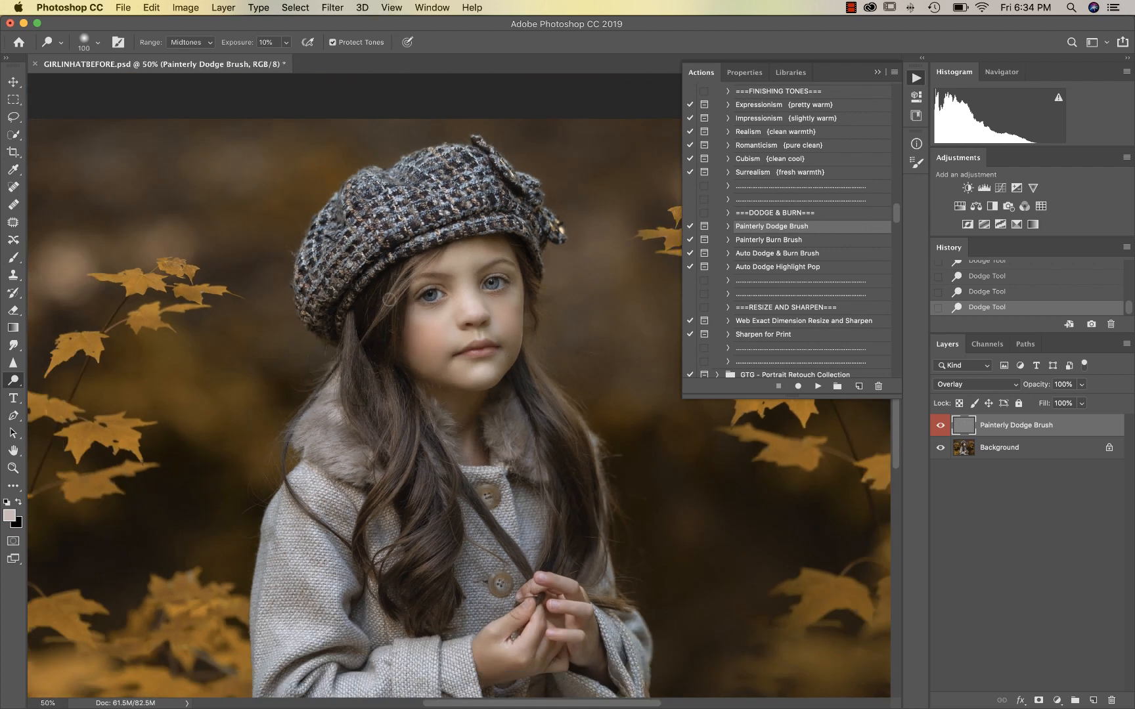
key("bracketleft")
key("bracketleft")
key("bracketleft")
key("bracketleft")
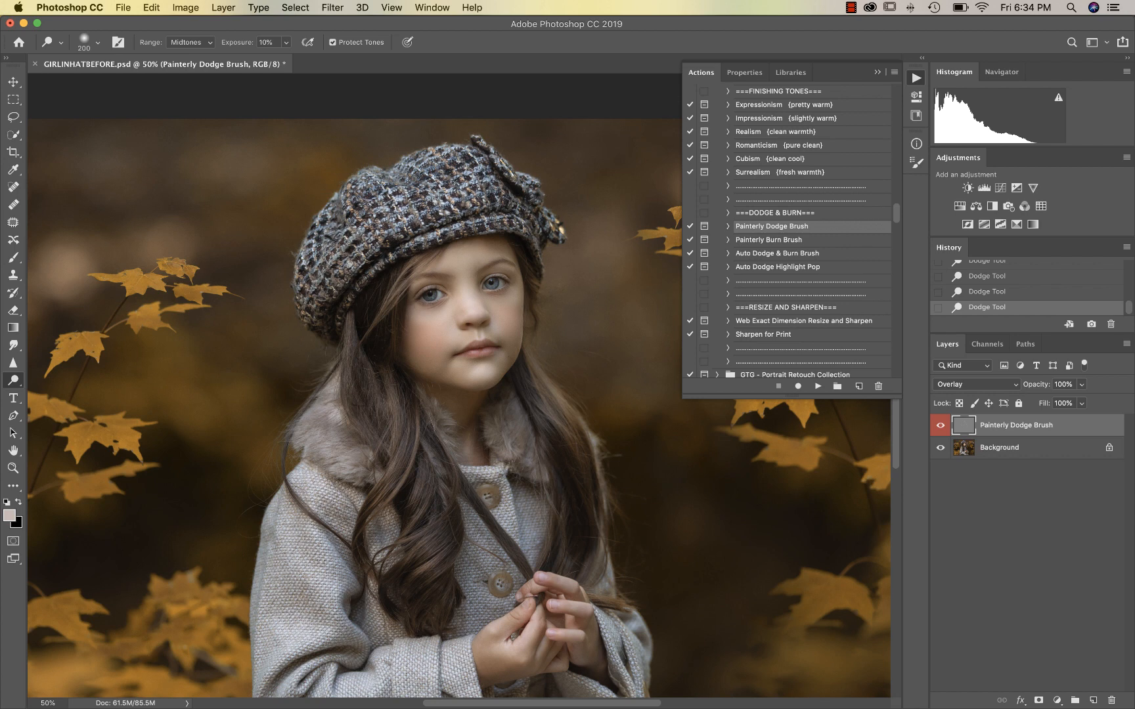
- Enlarge the Dodge brush to 500 px and brighten the girl's coat
scroll(424, 200, "down", 5)
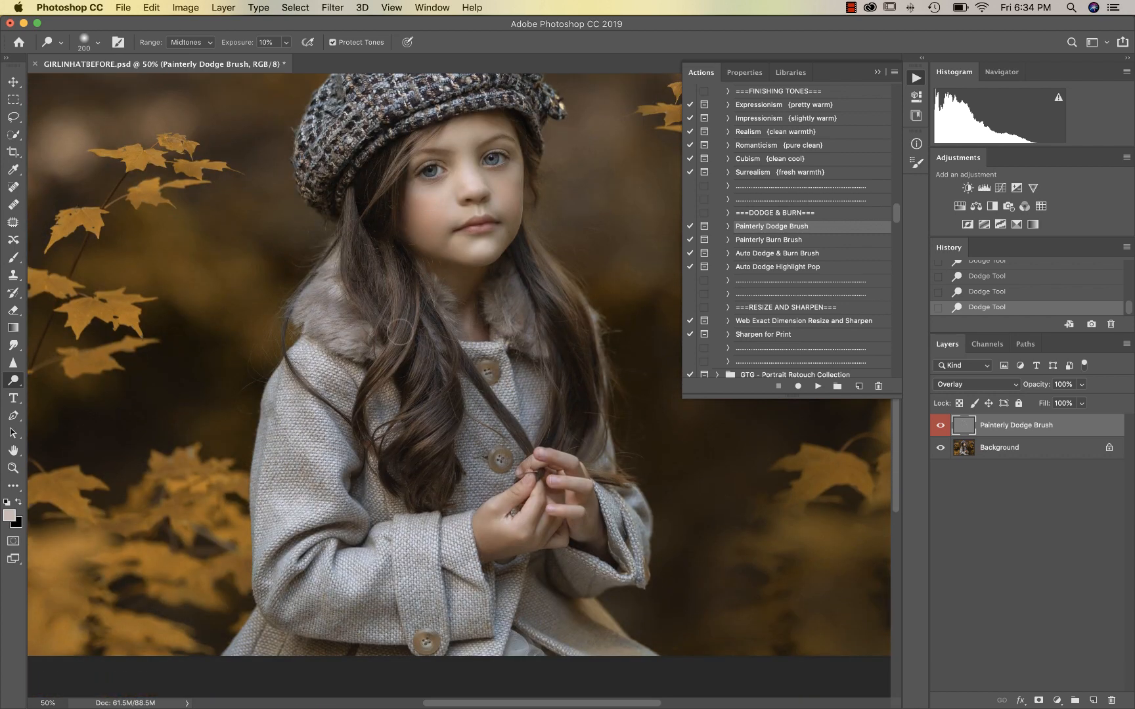
key("bracketright")
key("bracketright")
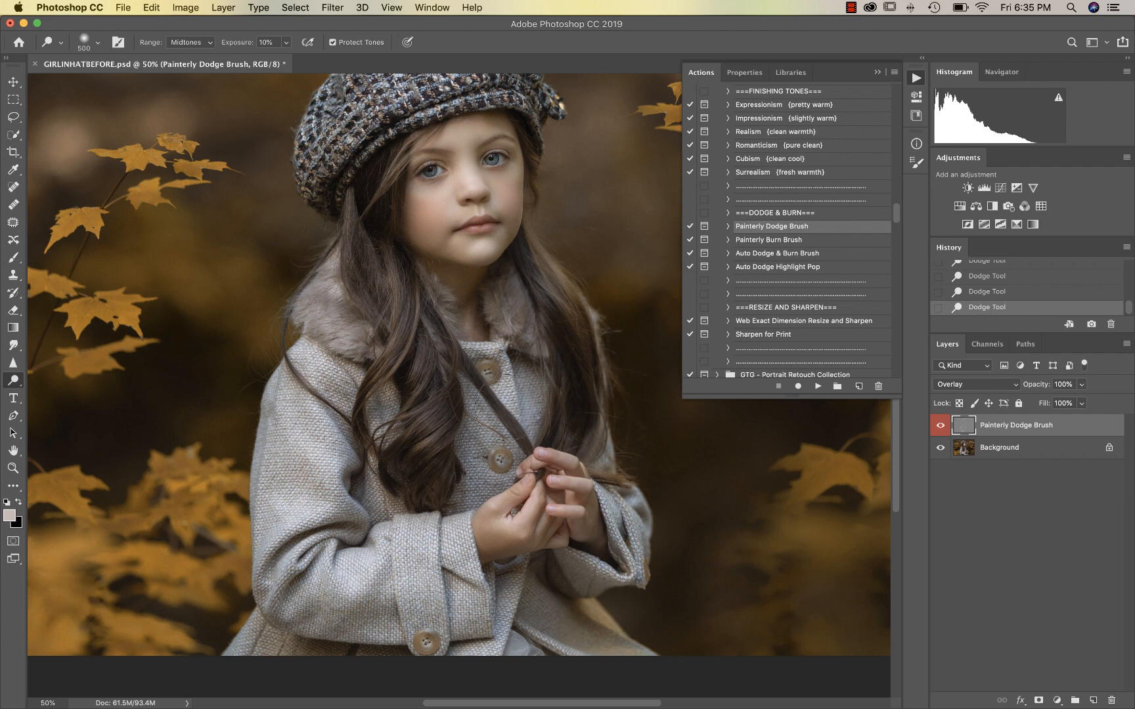
- Reduce the Dodge brush to 175 px and brighten the remaining hair highlights over the coat
key("bracketleft")
key("bracketleft")
key("bracketleft")
key("bracketleft")
key("bracketleft")
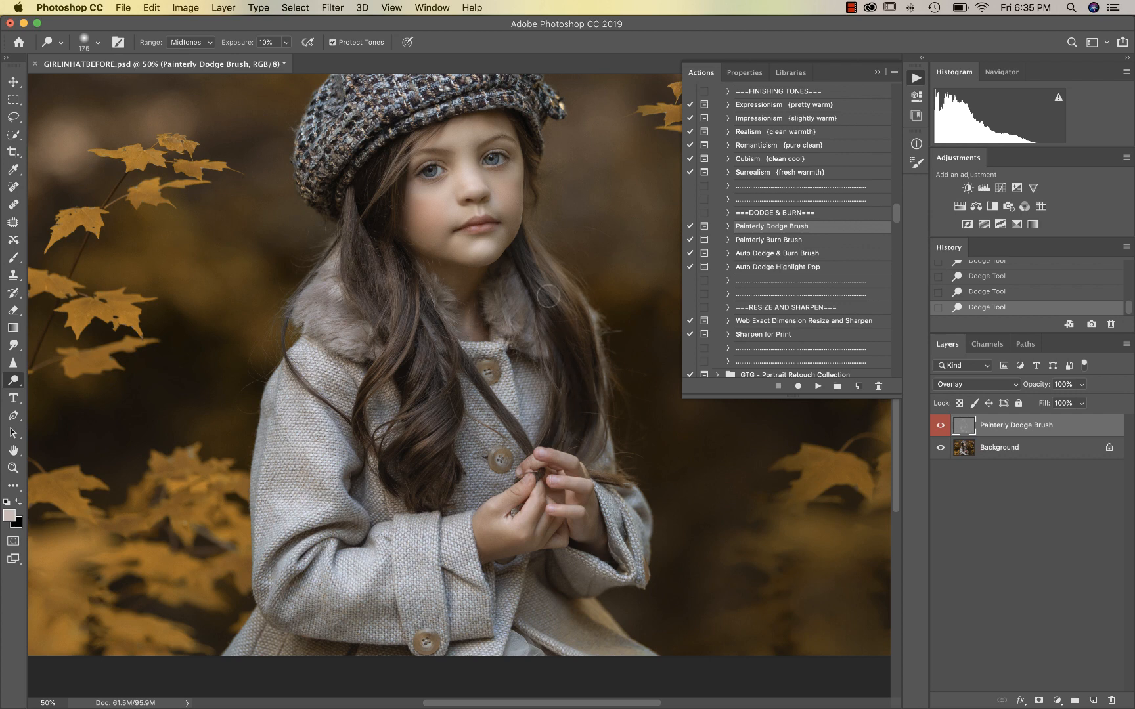
- Toggle the visibility of the Painterly Dodge Brush layer to compare before and after, close up and on the whole image
scroll(537, 280, "up", 3)
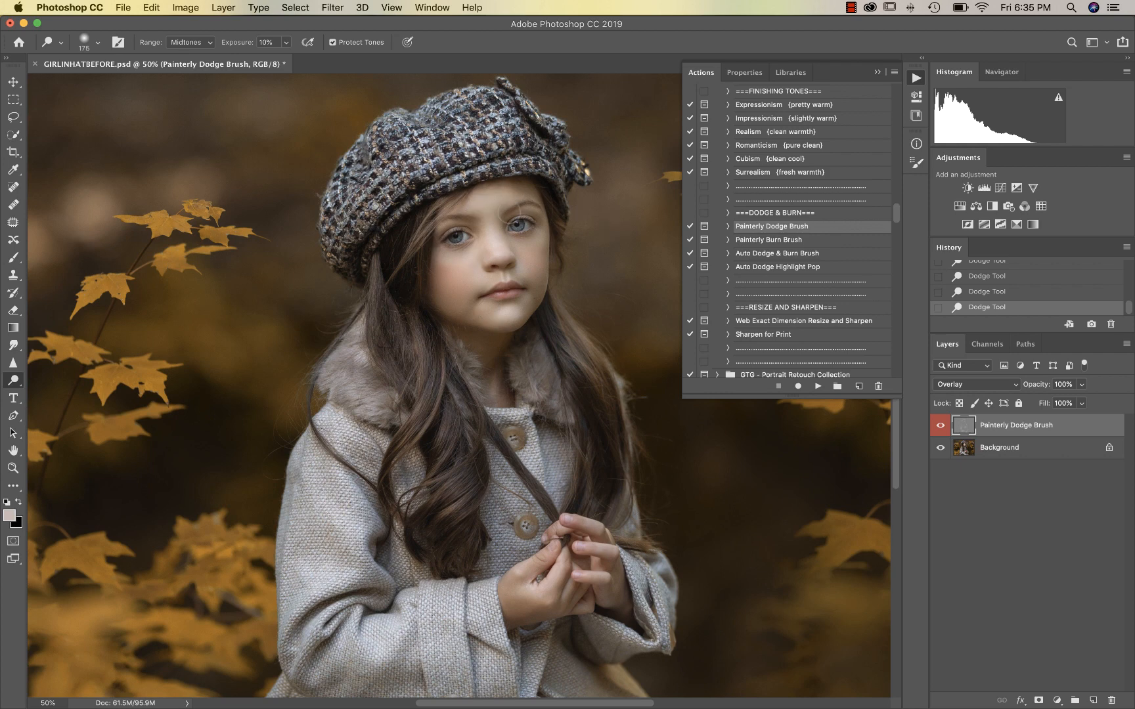
left_click(941, 426)
left_click(941, 425)
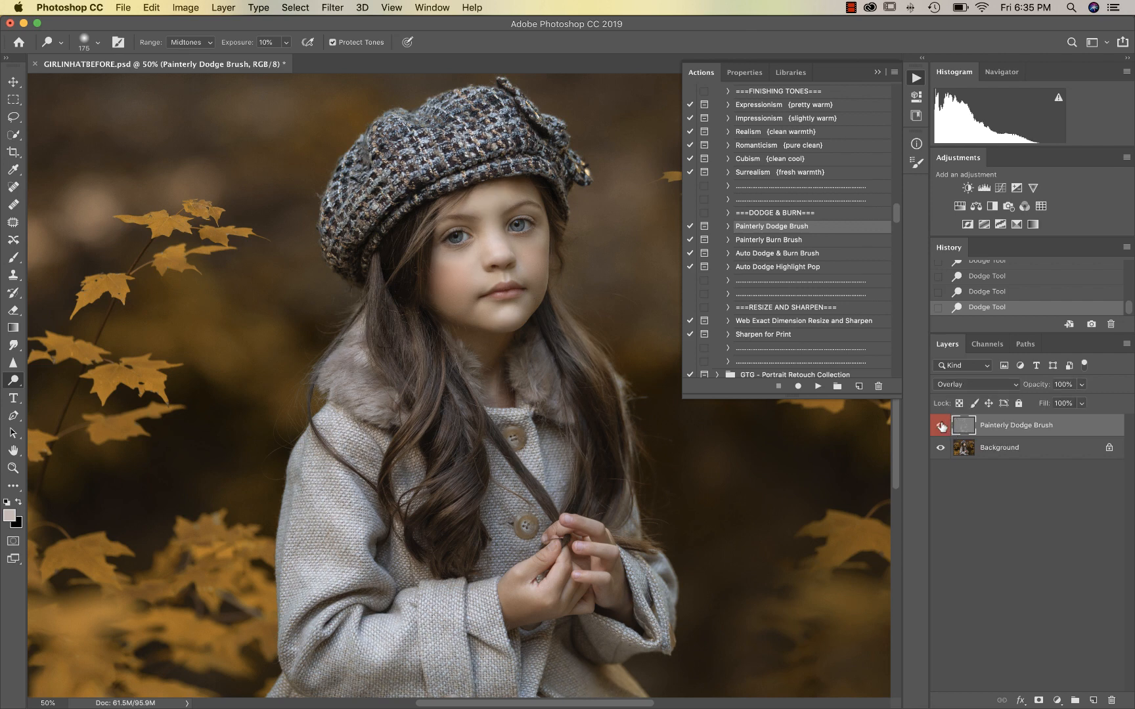
key("super+minus")
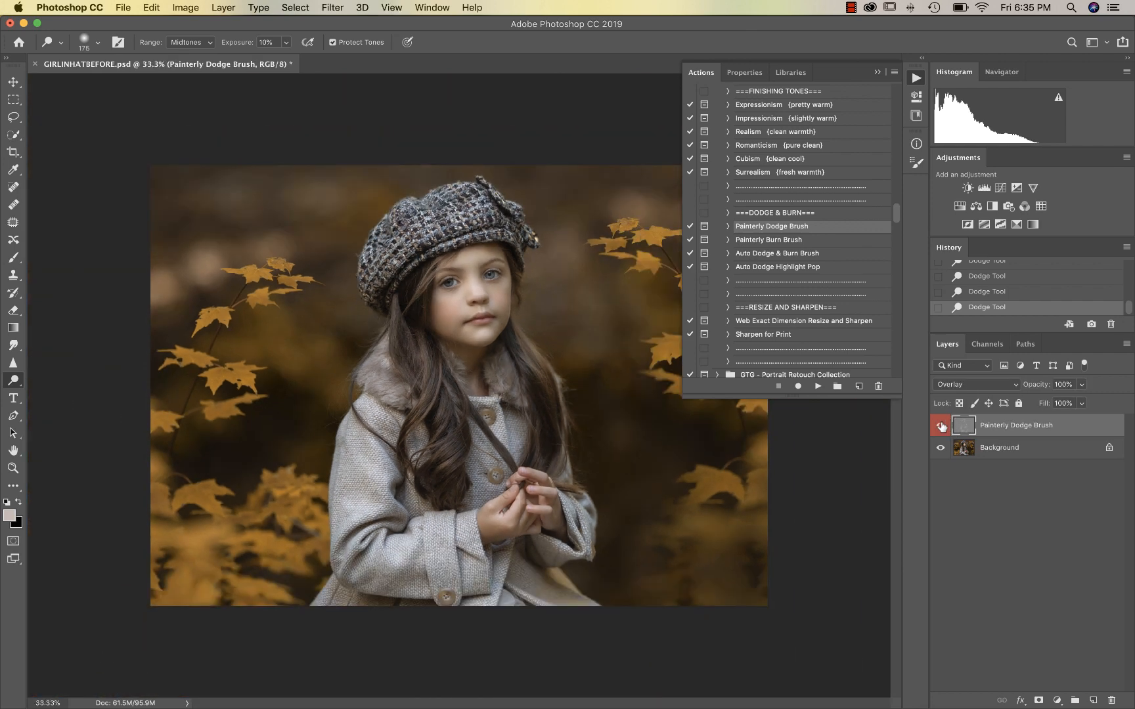
left_click(941, 427)
left_click(941, 427)
- Enlarge the Dodge brush to 800 px and dab it over the maple leaves behind the girl
key("bracketright")
key("bracketright")
key("bracketright")
key("bracketright")
key("bracketright")
key("bracketright")
key("bracketright")
key("bracketright")
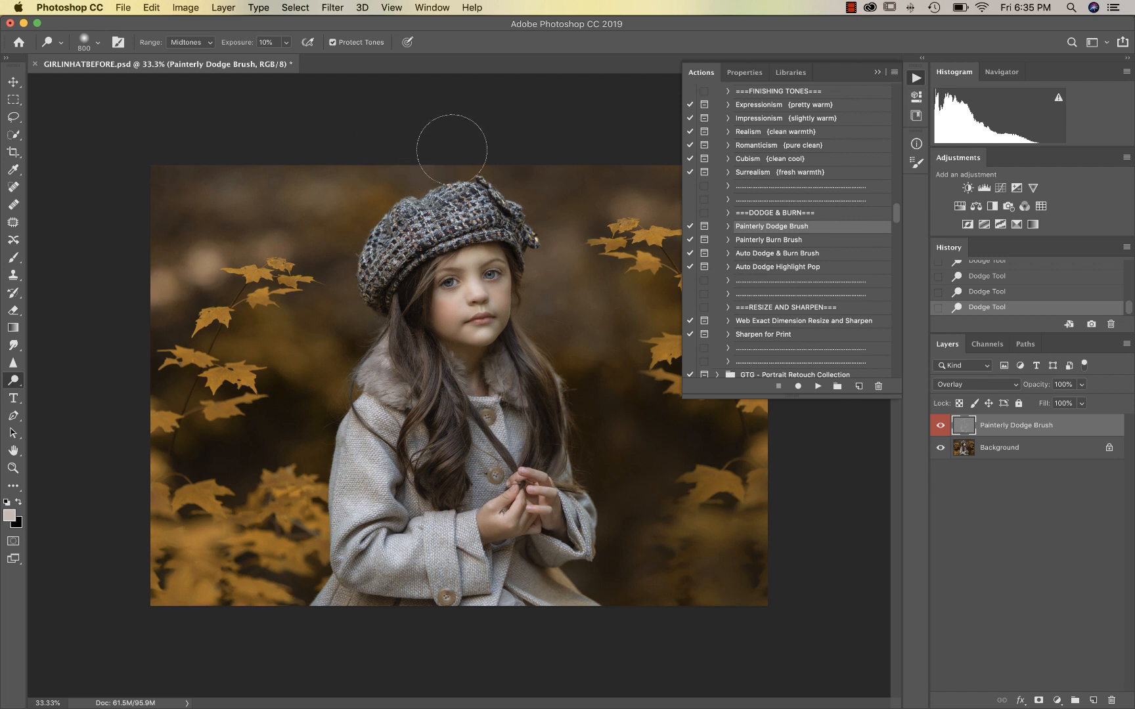
left_click(643, 234)
- Flatten the image and run the Painterly Burn Brush action, continuing through its prompts
left_click(781, 239)
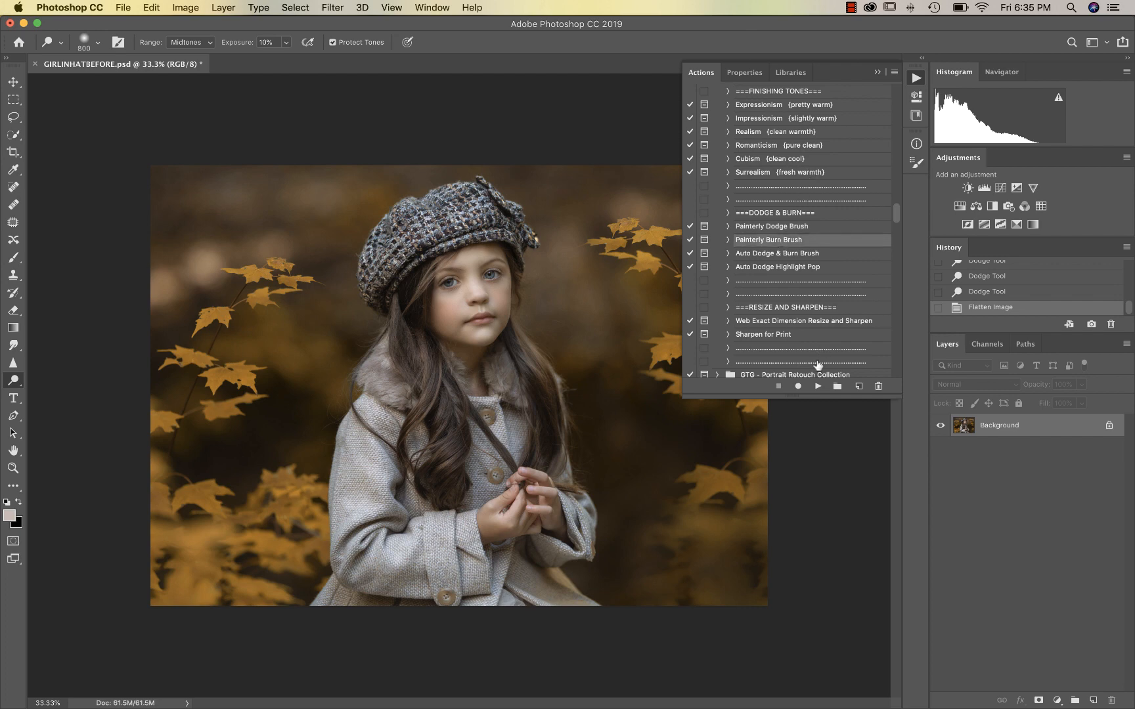
left_click(818, 386)
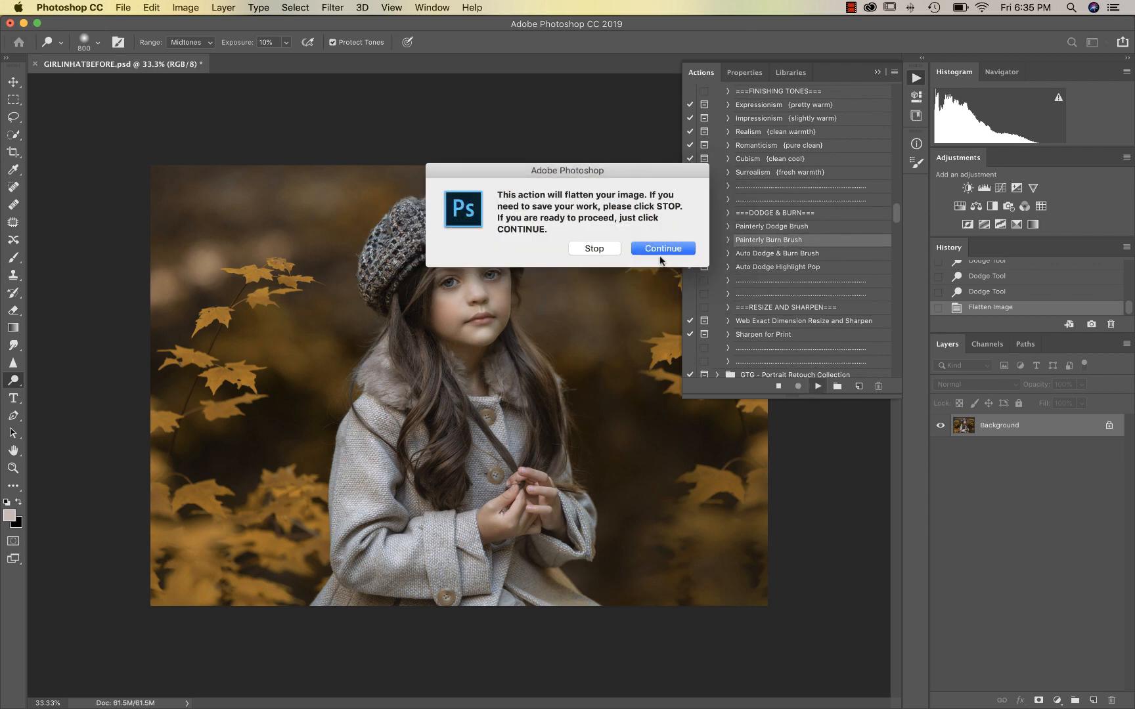
left_click(658, 248)
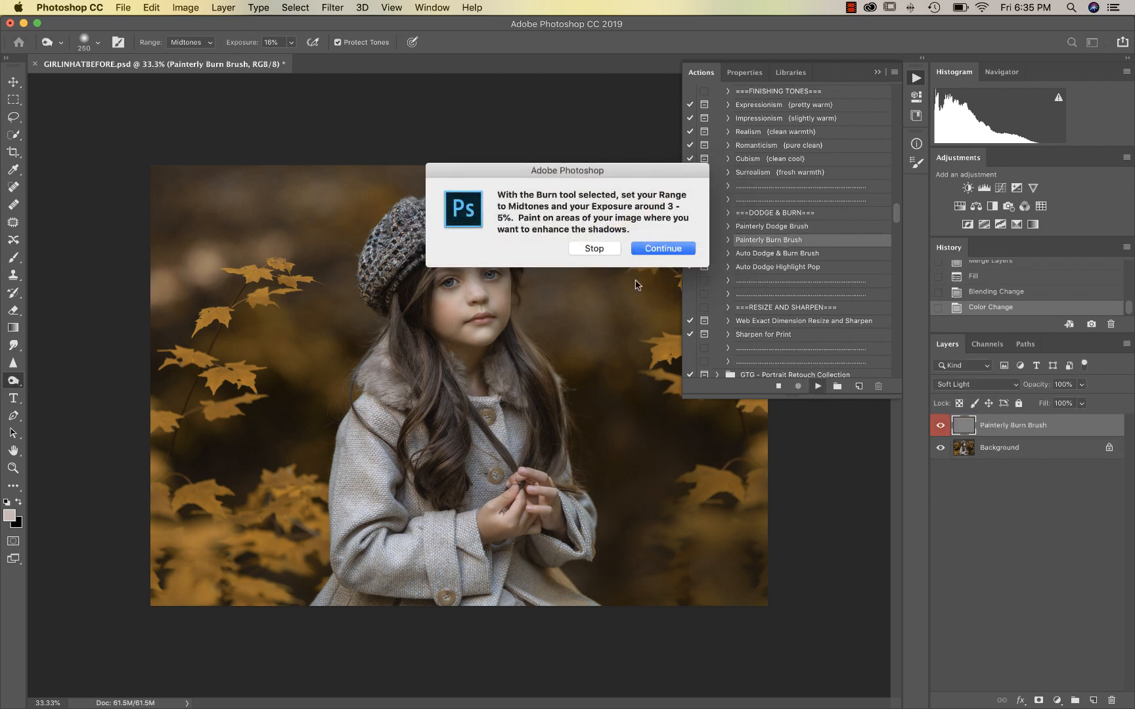
left_click(659, 248)
- Set the Burn tool to 100 px and 10% exposure and darken the forehead along the hat edge
key("super+plus")
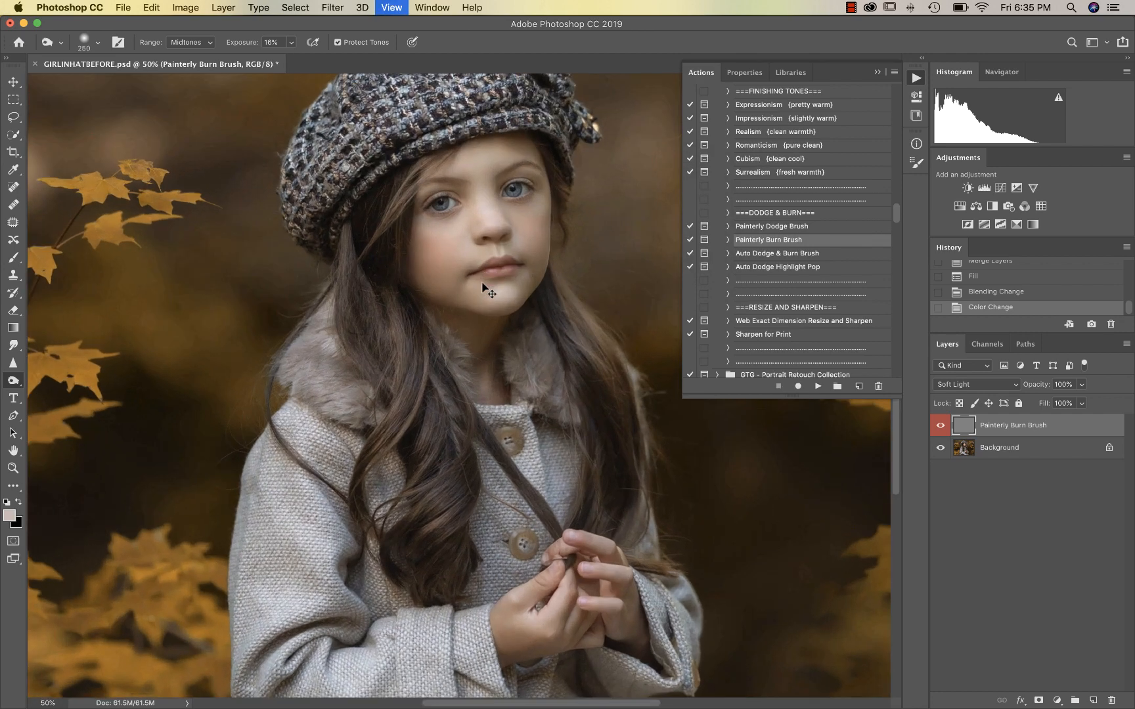
key("super+plus")
key("bracketleft")
key("bracketleft")
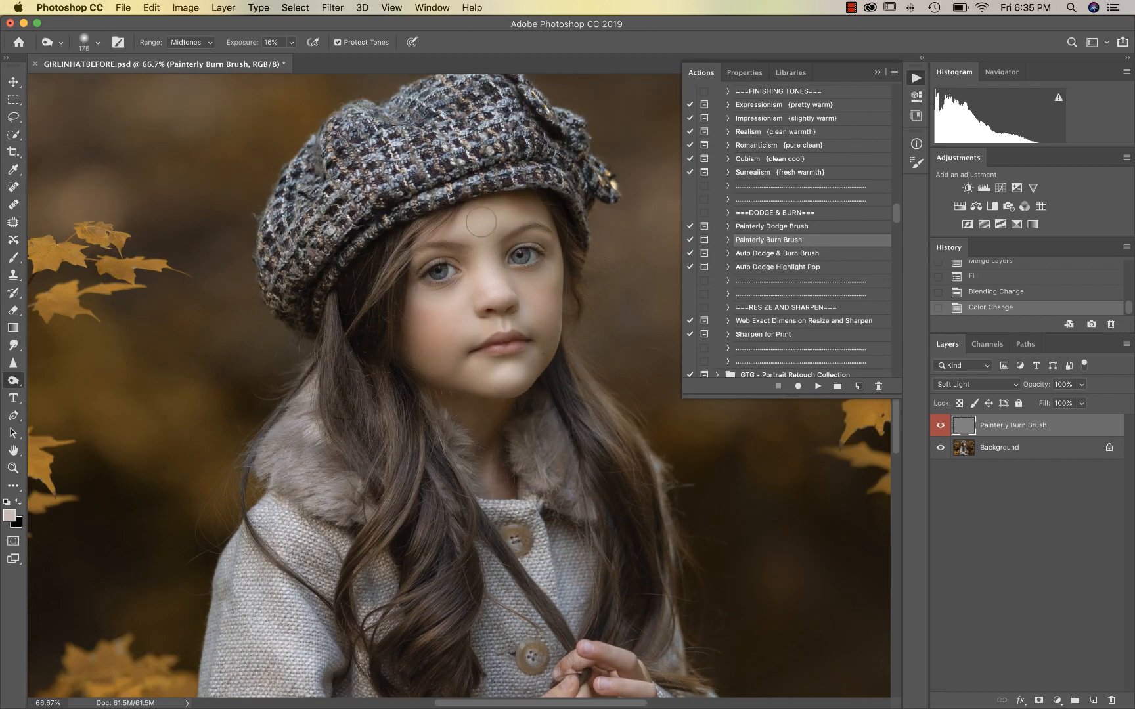
key("bracketleft")
key("bracketleft")
left_click(291, 42)
left_click_drag(293, 57, 287, 59)
left_click_drag(463, 209, 445, 214)
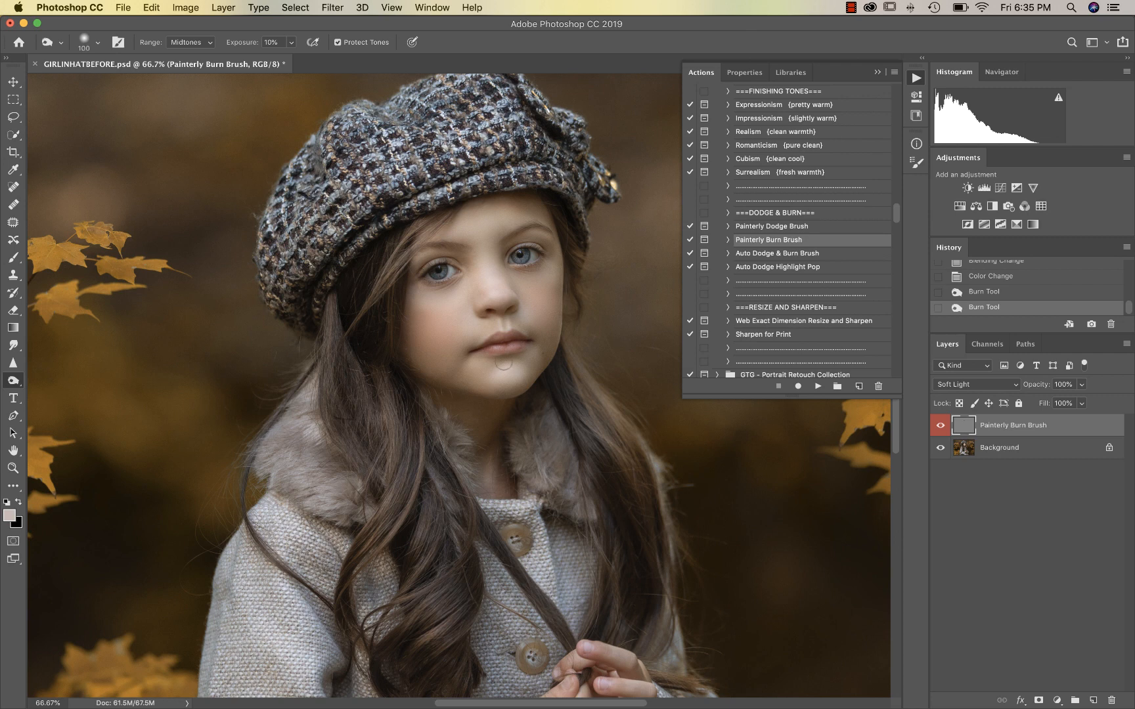
- Reduce the Burn brush further and darken both of the girl's eyebrows
key("bracketleft")
key("bracketleft")
key("bracketleft")
key("bracketleft")
key("bracketleft")
key("bracketleft")
left_click(549, 227)
left_click(453, 247)
- Reduce the Burn brush to 15 px, raise its exposure to 17% and darken the lash line of the eye
key("super+1")
key("bracketleft")
key("bracketleft")
key("bracketleft")
key("bracketleft")
key("bracketleft")
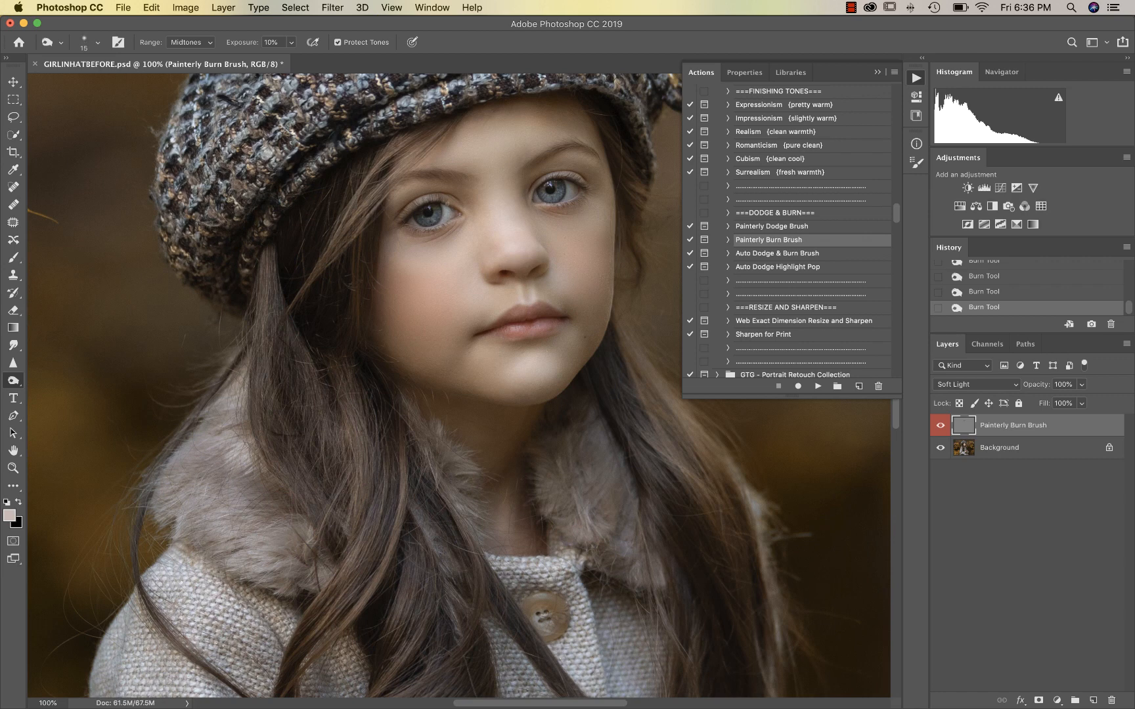
left_click(291, 42)
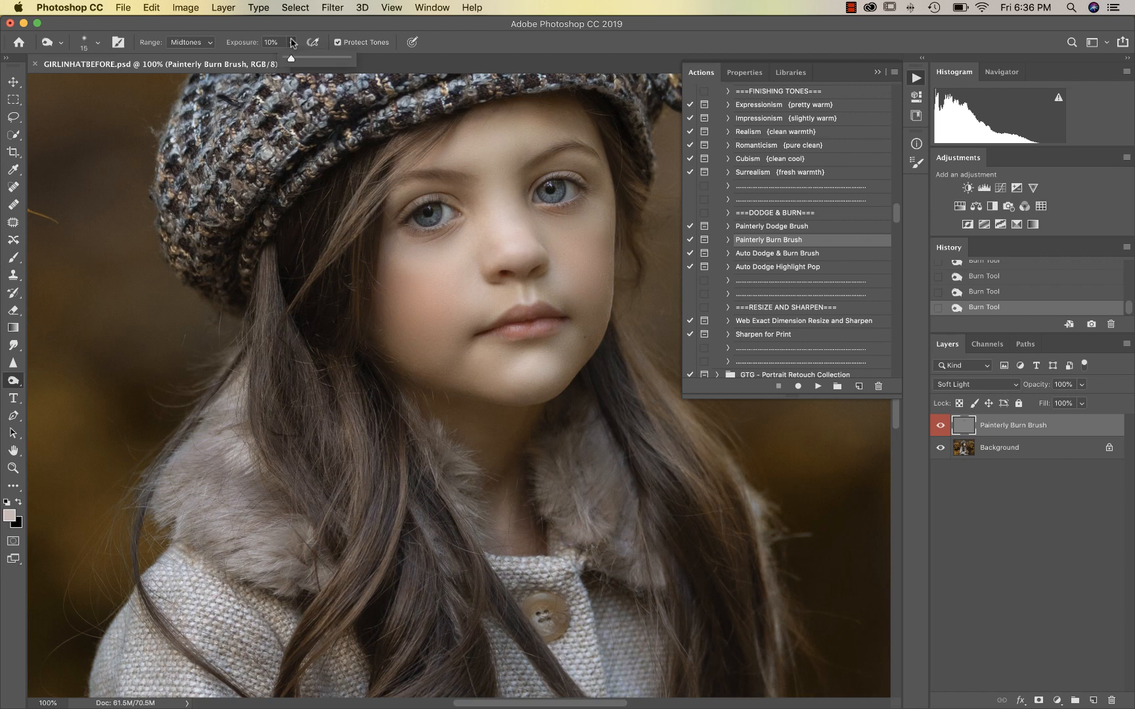
left_click_drag(291, 59, 296, 60)
left_click(454, 197)
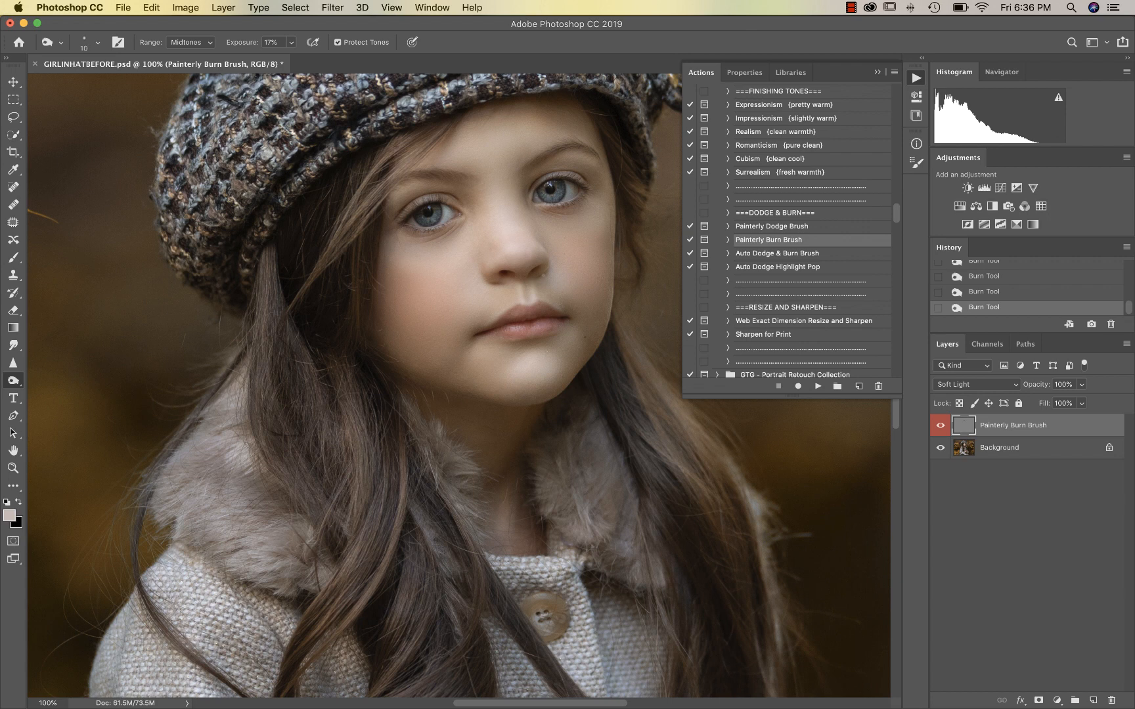
- Enlarge the Burn brush to 60 px and up to 100 px while deepening the shadows along the jaw and cheek
key("bracketright")
key("bracketright")
key("bracketleft")
key("bracketright")
key("bracketright")
key("bracketright")
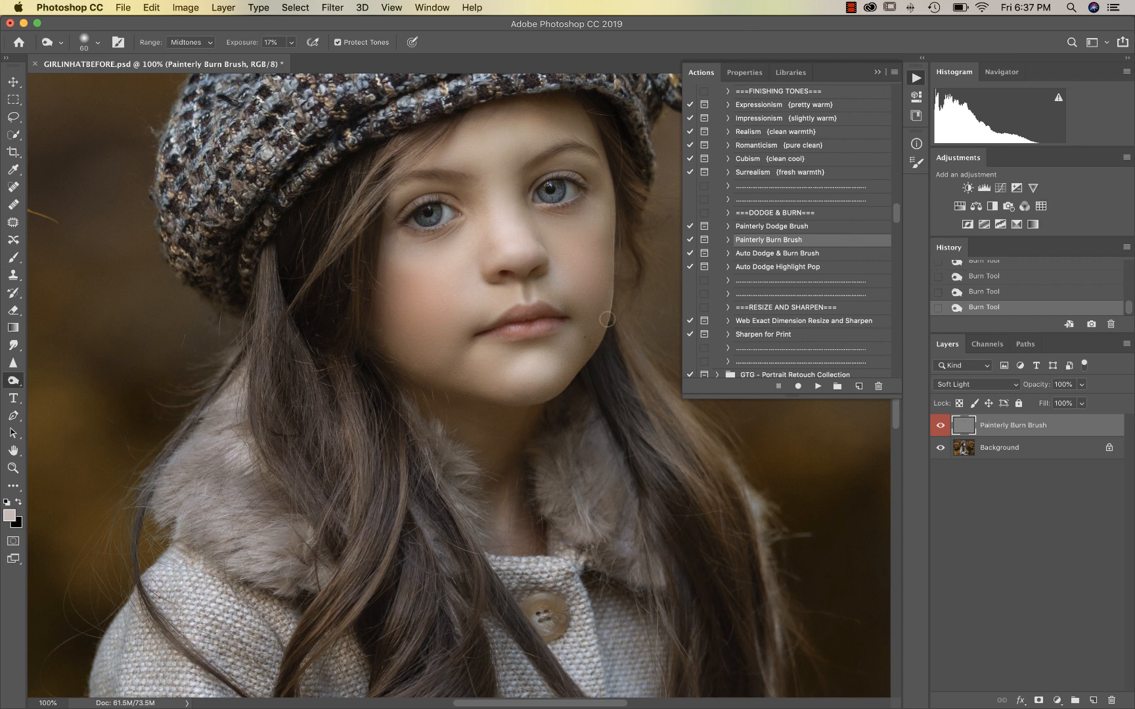
key("bracketright")
key("bracketright")
key("bracketright")
key("bracketright")
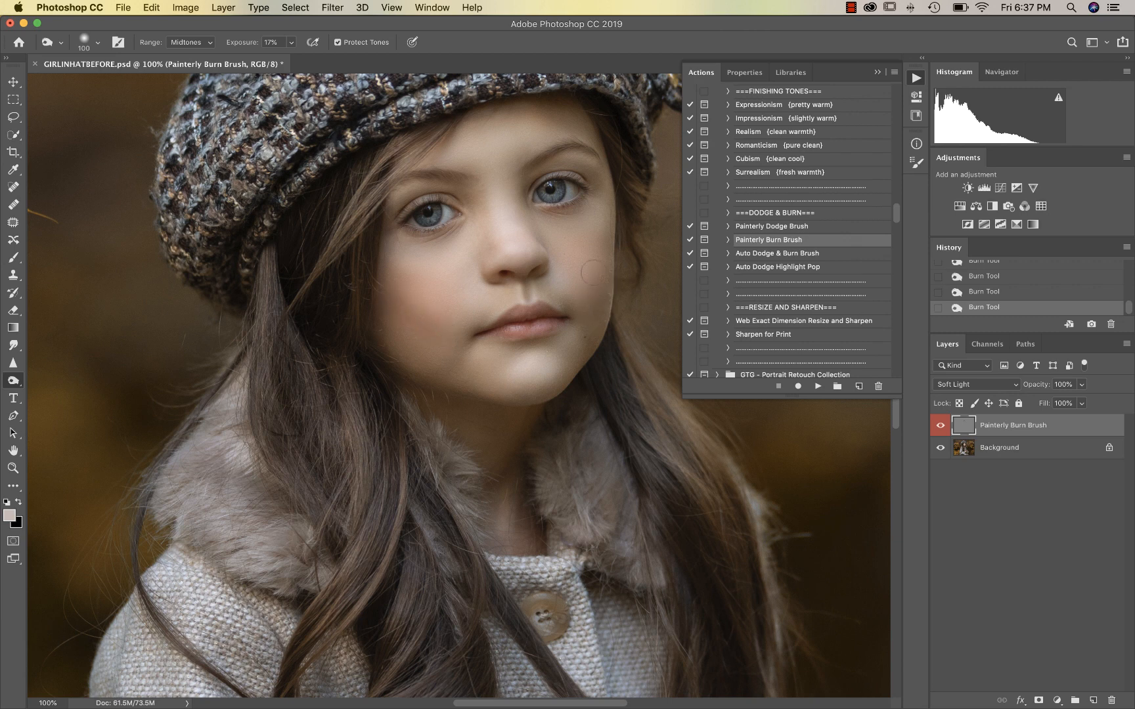
- Reduce the Burn brush to 25 px and darken the corner of the mouth
key("bracketleft")
key("bracketleft")
key("bracketleft")
key("bracketleft")
key("bracketleft")
key("bracketleft")
key("bracketleft")
- Step back two Burn strokes in the history and restore them
left_click(998, 291)
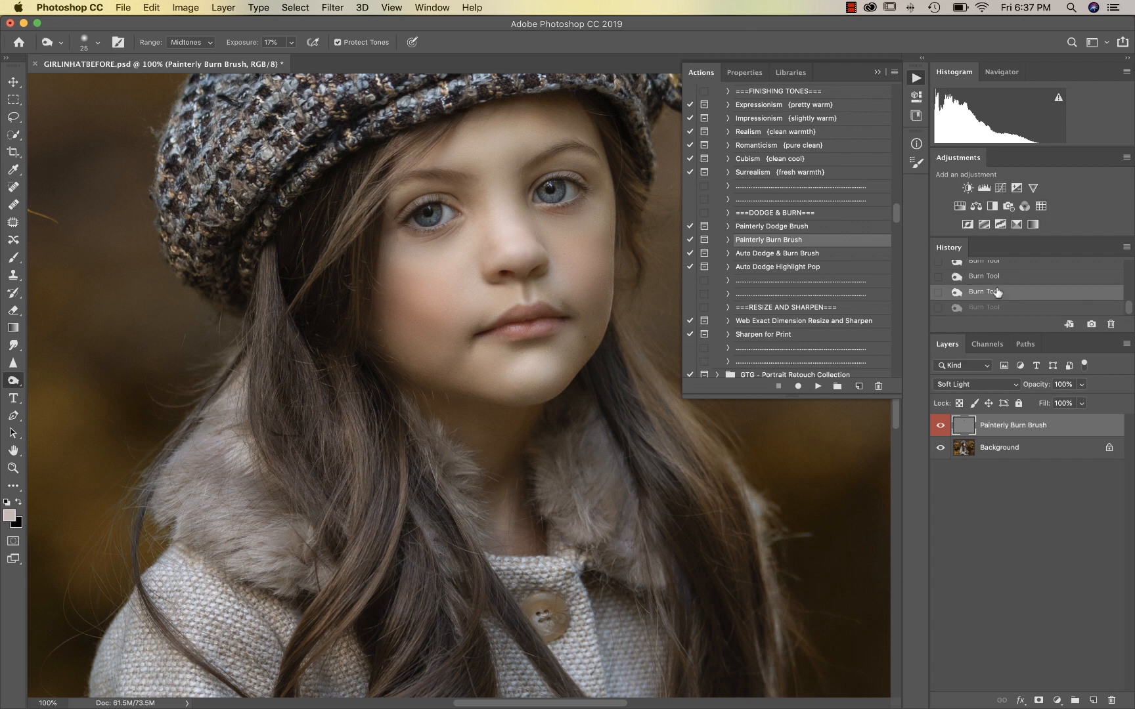
left_click(991, 277)
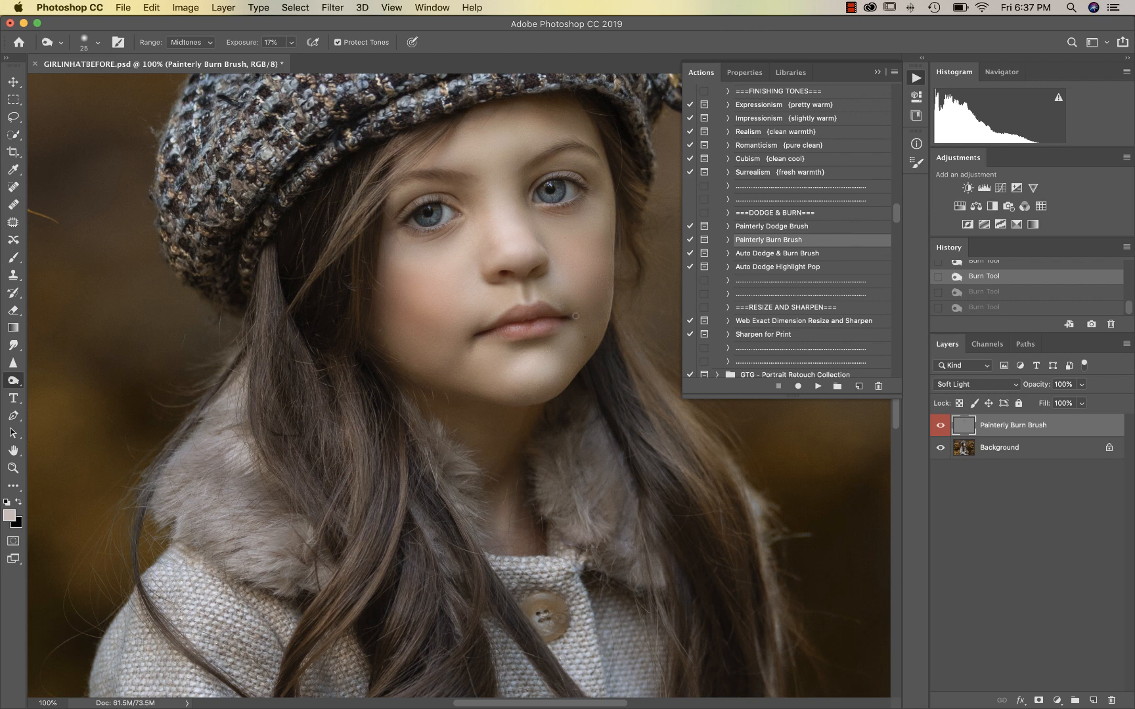
key("super+shift+z")
key("super+shift+z")
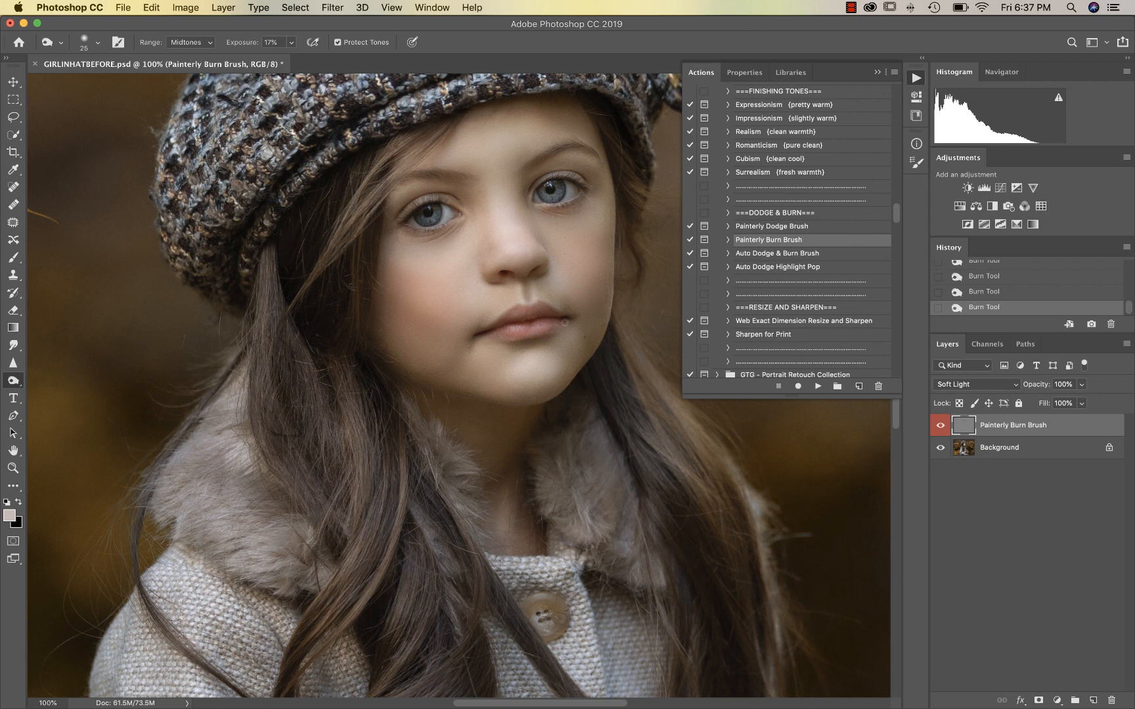
- Resize the Burn brush to 60 px and deepen the shadows around the face and hair
key("bracketright")
key("bracketright")
key("bracketright")
key("bracketright")
key("bracketright")
key("bracketright")
key("bracketright")
key("bracketleft")
key("super+minus")
key("super+minus")
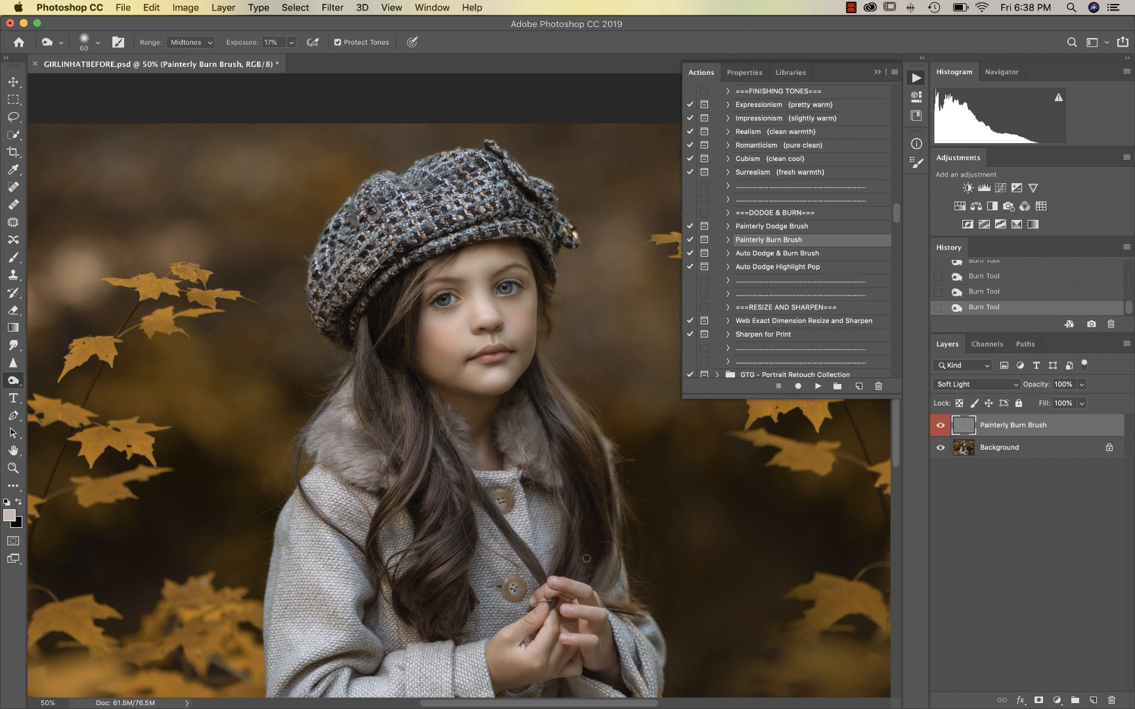
- Burn the shadows between the fingers and along the coat cuffs, resizing the brush as needed up to 60 px
scroll(562, 419, "down", 4)
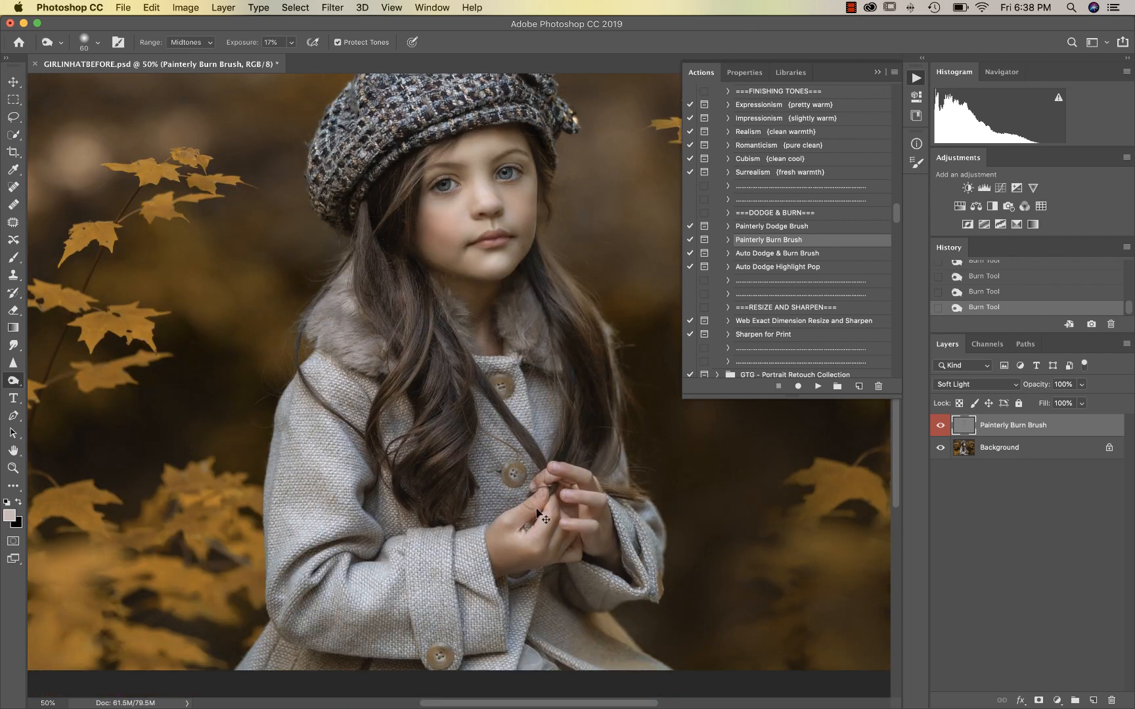
key("super+equal")
key("super+equal")
scroll(687, 502, "right", 5)
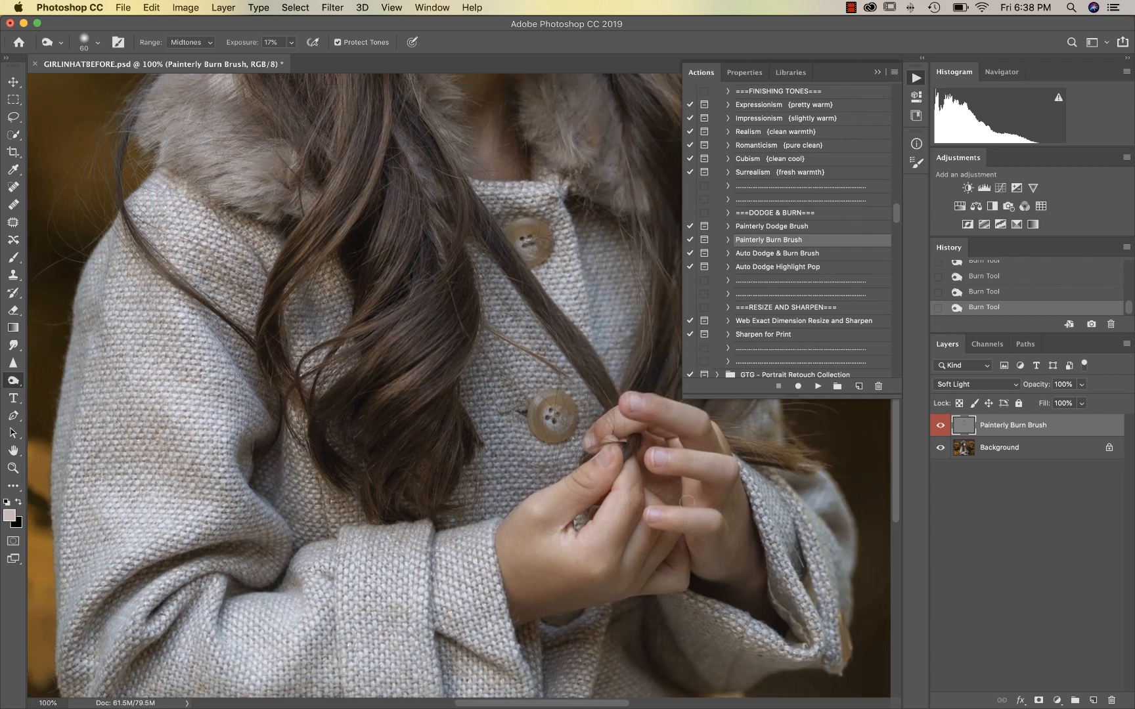
key("bracketleft")
key("bracketleft")
key("bracketleft")
key("bracketleft")
key("bracketleft")
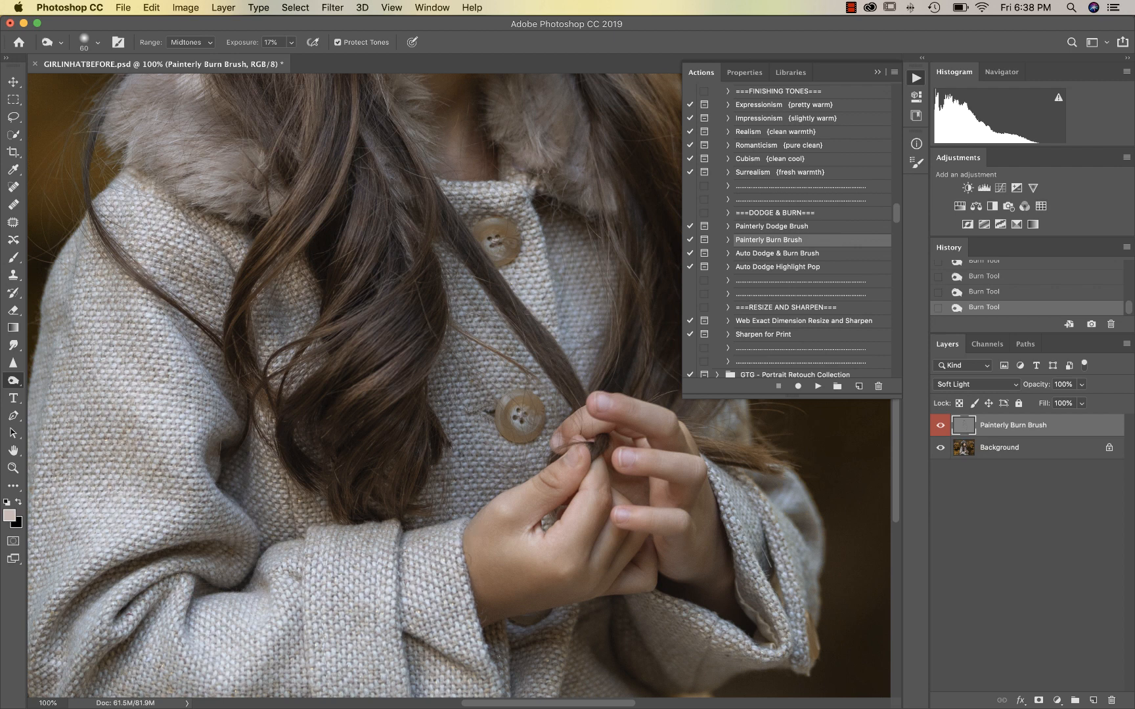
left_click_drag(488, 632, 490, 647)
mouse_move(730, 592)
left_mouse_down()
mouse_move(680, 596)
mouse_move(706, 602)
left_mouse_up()
- Enlarge the Burn brush to 175 px and darken the coat beside the hair and its lower folds
key("super+minus")
key("super+minus")
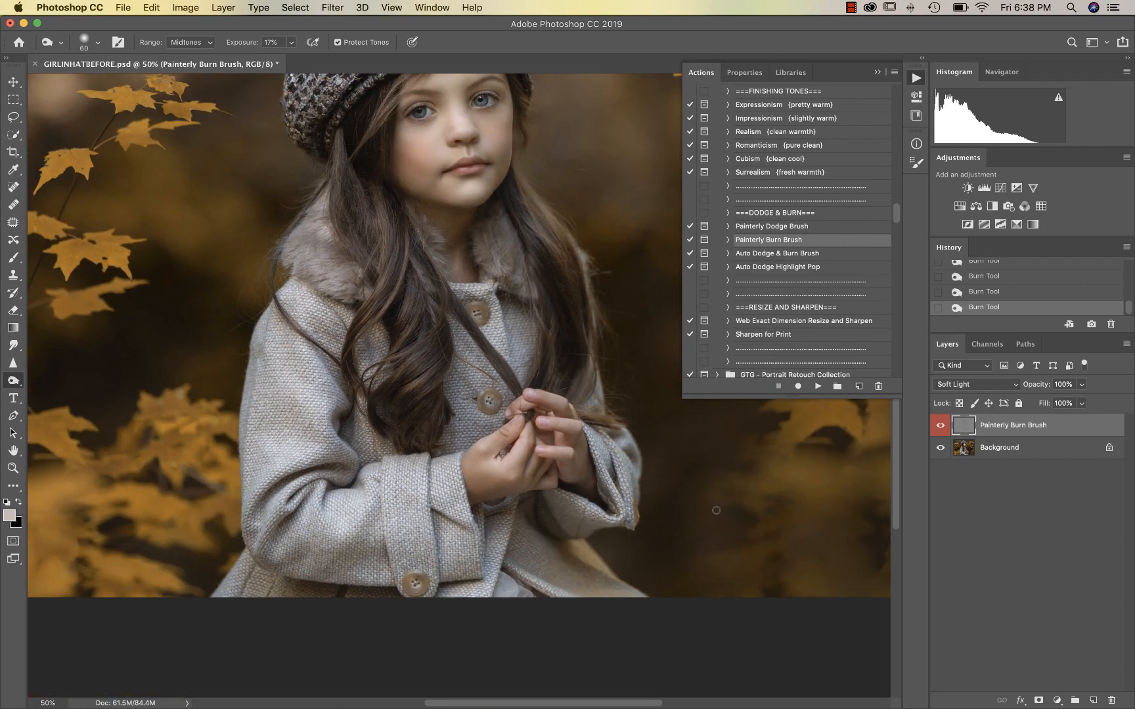
key("bracketright")
key("bracketright")
key("bracketright")
key("bracketright")
key("bracketright")
key("bracketright")
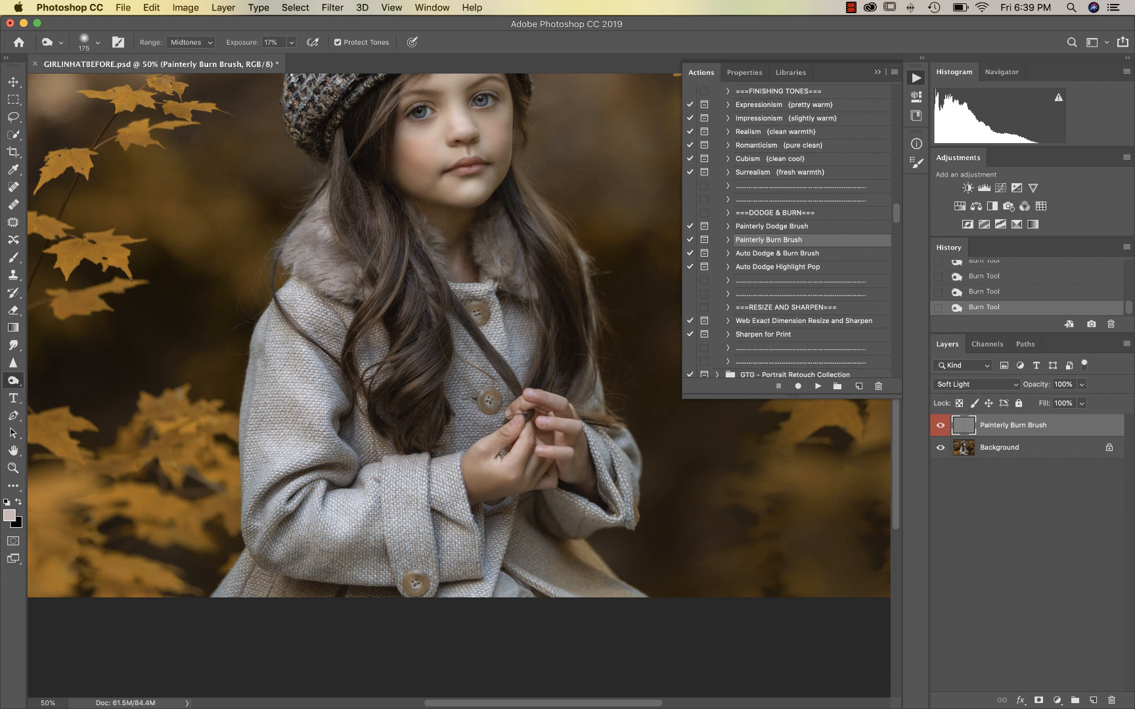
mouse_move(365, 340)
left_mouse_down()
mouse_move(377, 345)
mouse_move(374, 377)
mouse_move(354, 402)
left_mouse_up()
left_click_drag(337, 596, 340, 592)
- Burn the remaining shadows in the hair and along the side of the face, finishing with a 175 px brush
key("super+minus")
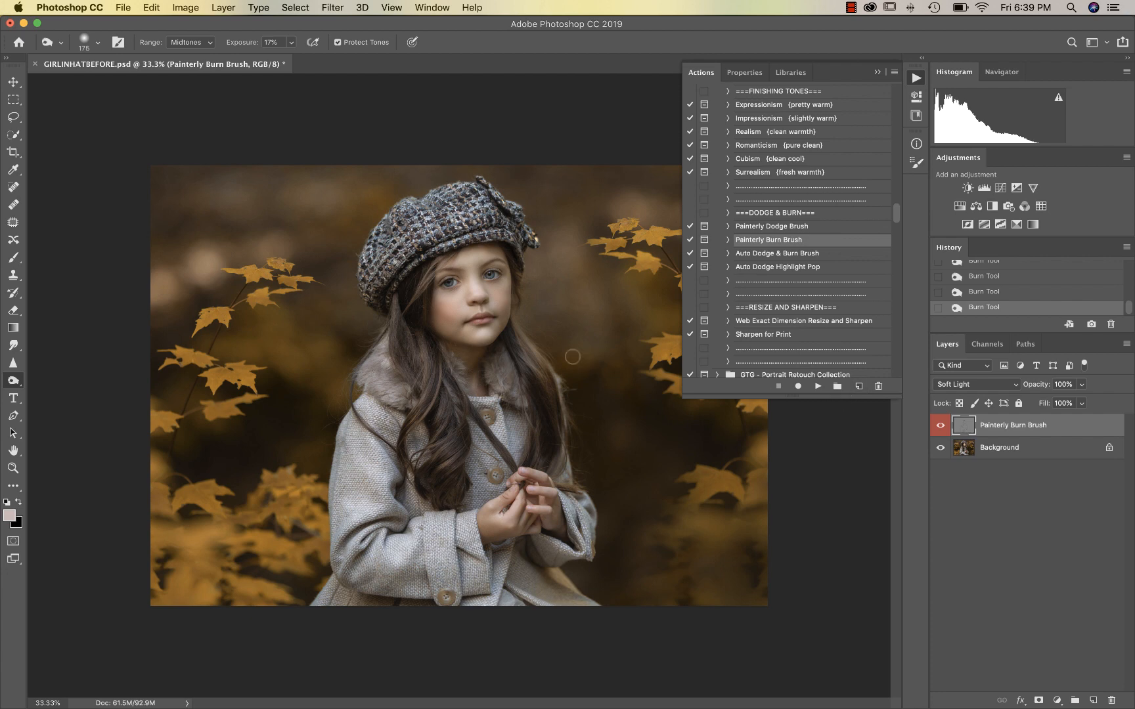
key("super+plus")
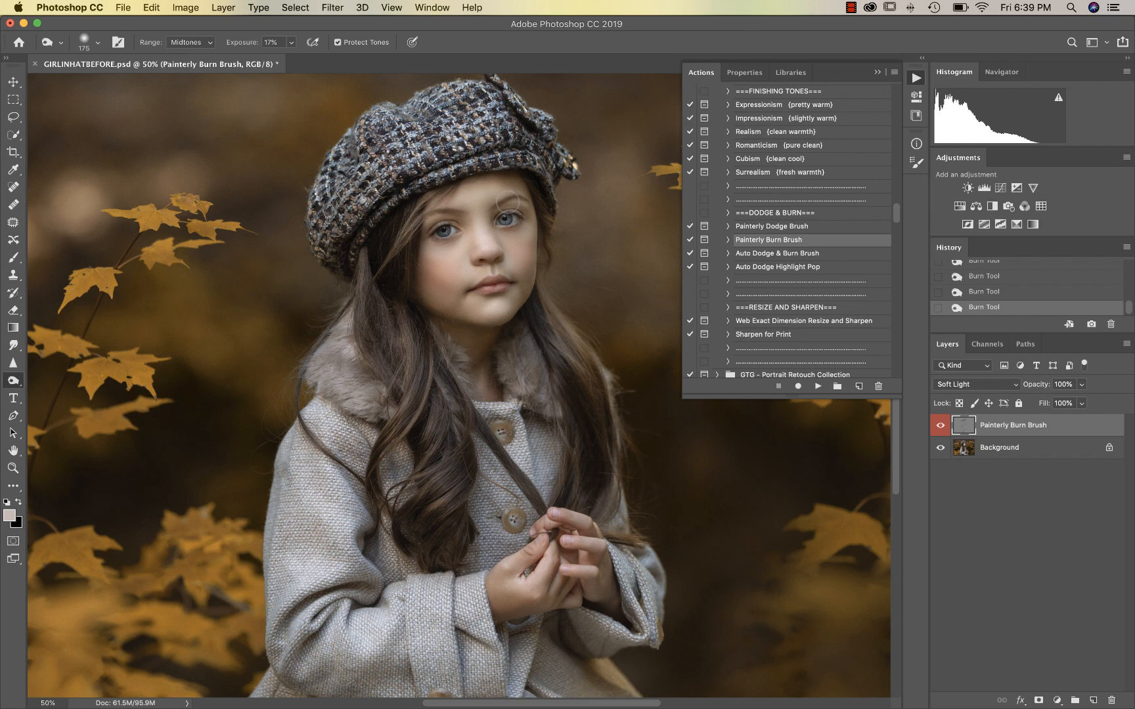
key("bracketleft")
key("bracketright")
key("bracketright")
key("bracketright")
key("bracketright")
key("bracketright")
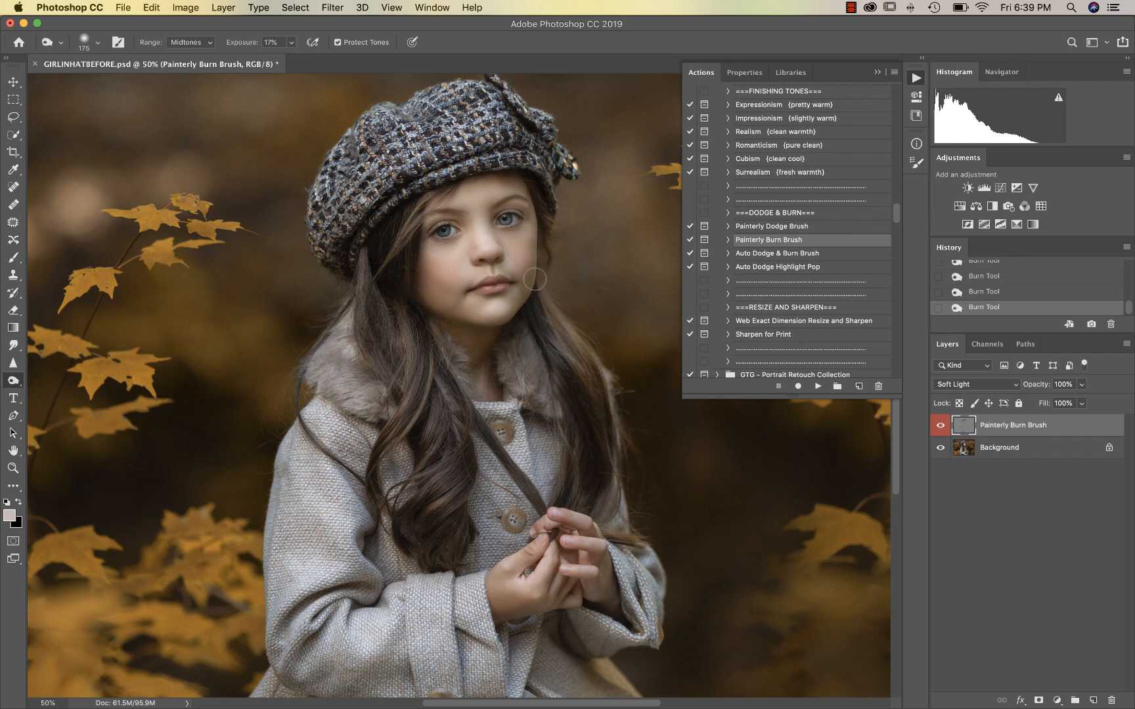
- Toggle the Painterly Burn Brush layer's visibility to compare before and after, close up and on the whole image
left_click(941, 426)
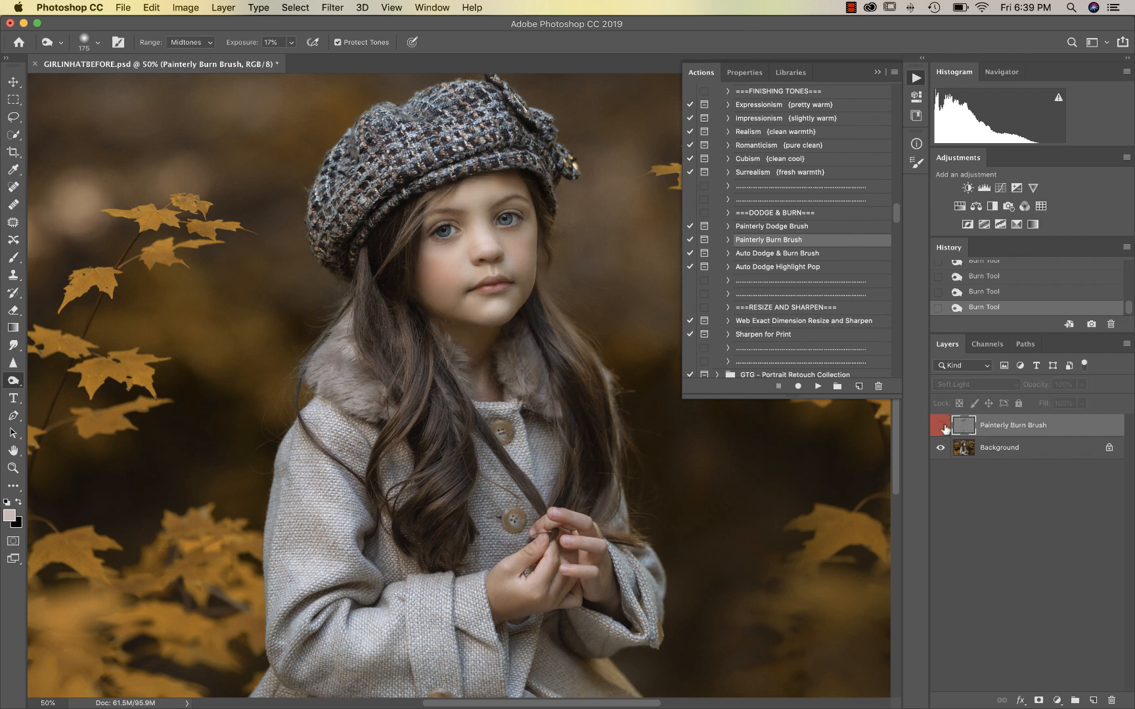
left_click(941, 426)
left_click(940, 426)
left_click(941, 426)
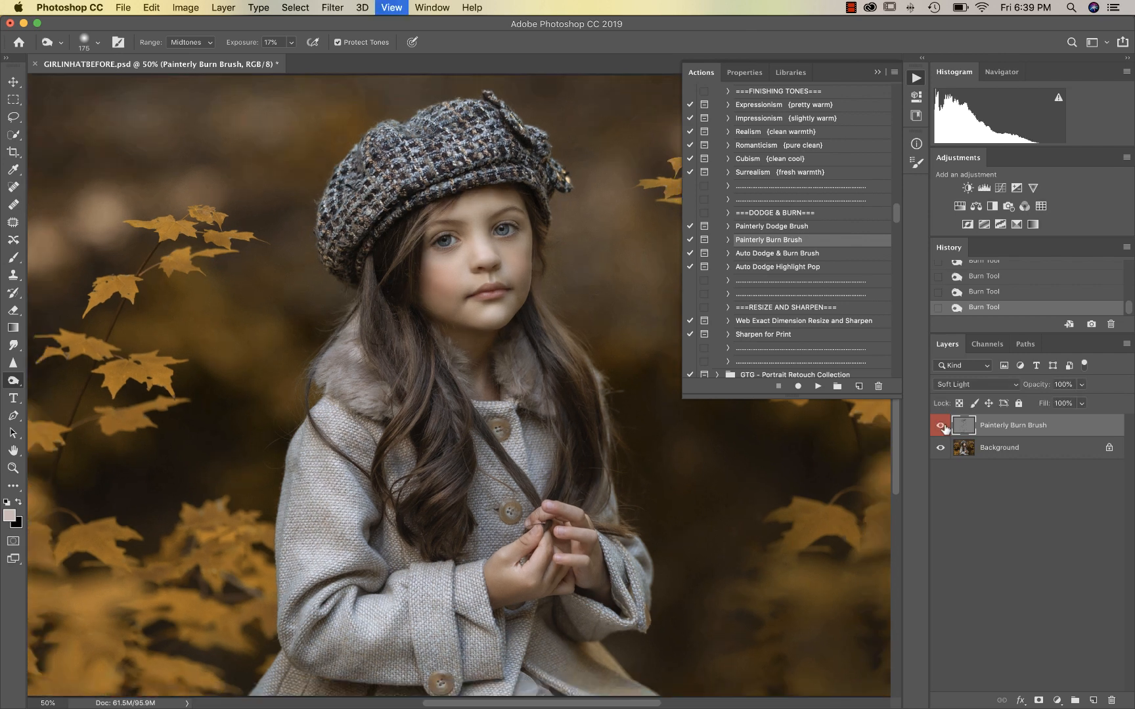
key("super+minus")
left_click(941, 426)
left_click(941, 426)
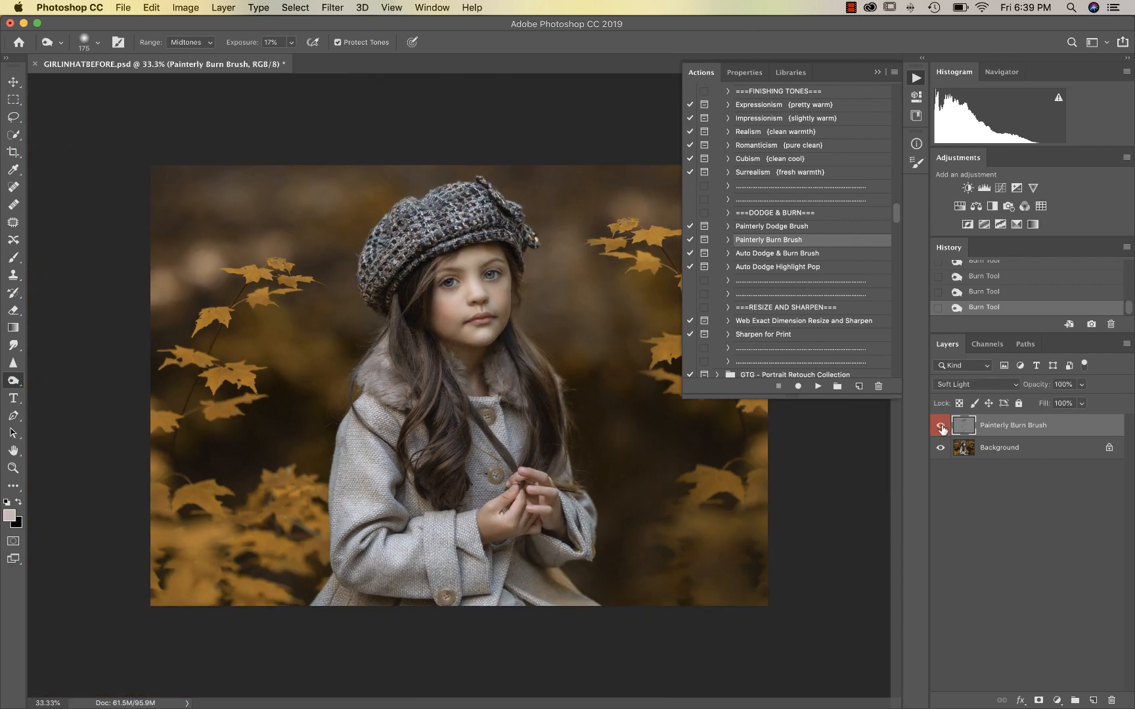
left_click(941, 426)
left_click(940, 426)
- Flatten the image and run the Auto Dodge & Burn Brush action, continuing through its prompt
key("super+shift+e")
scroll(847, 296, "down", 1)
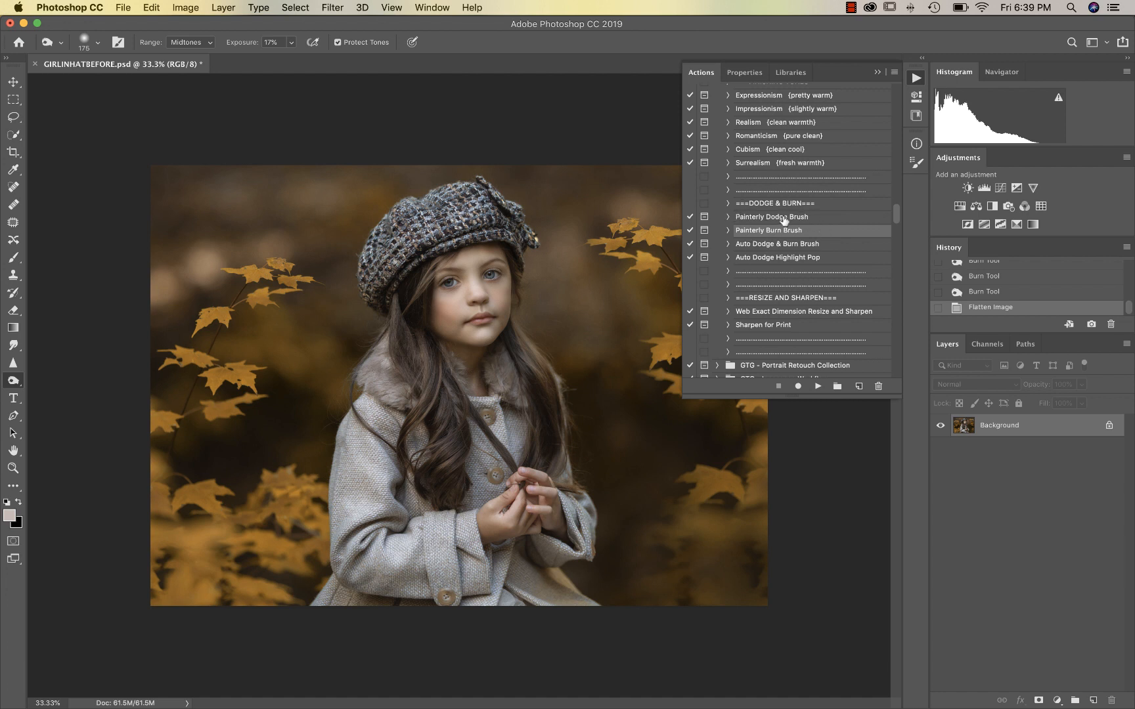
left_click(754, 246)
left_click(817, 386)
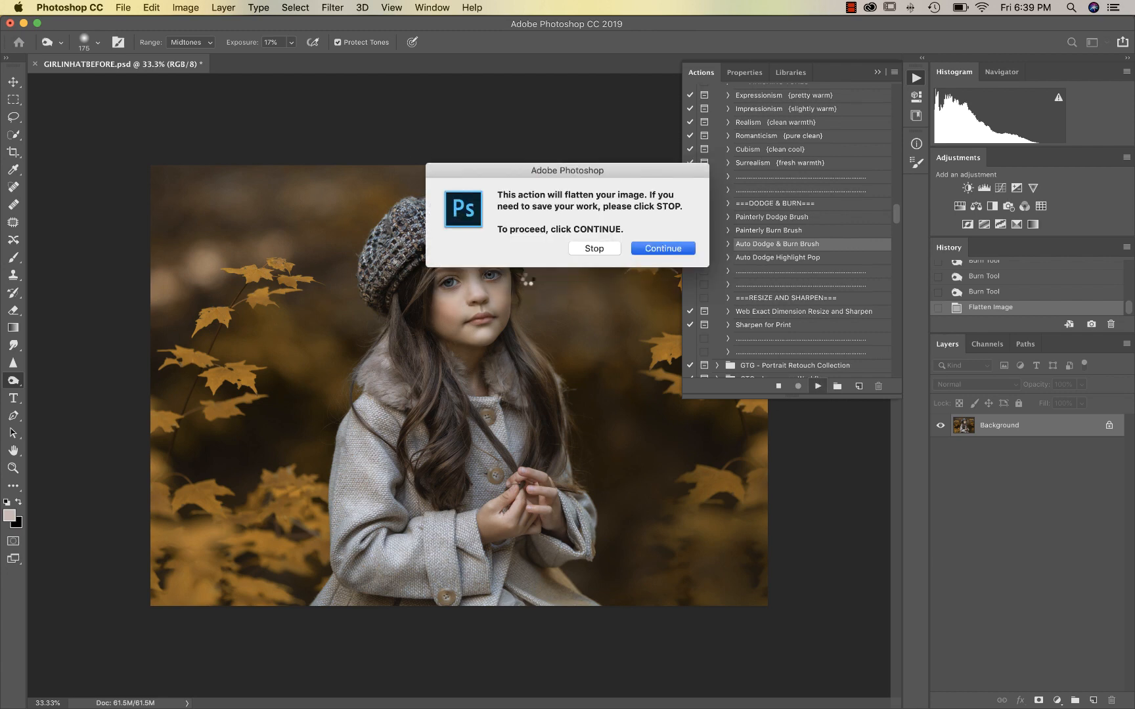
key("Return")
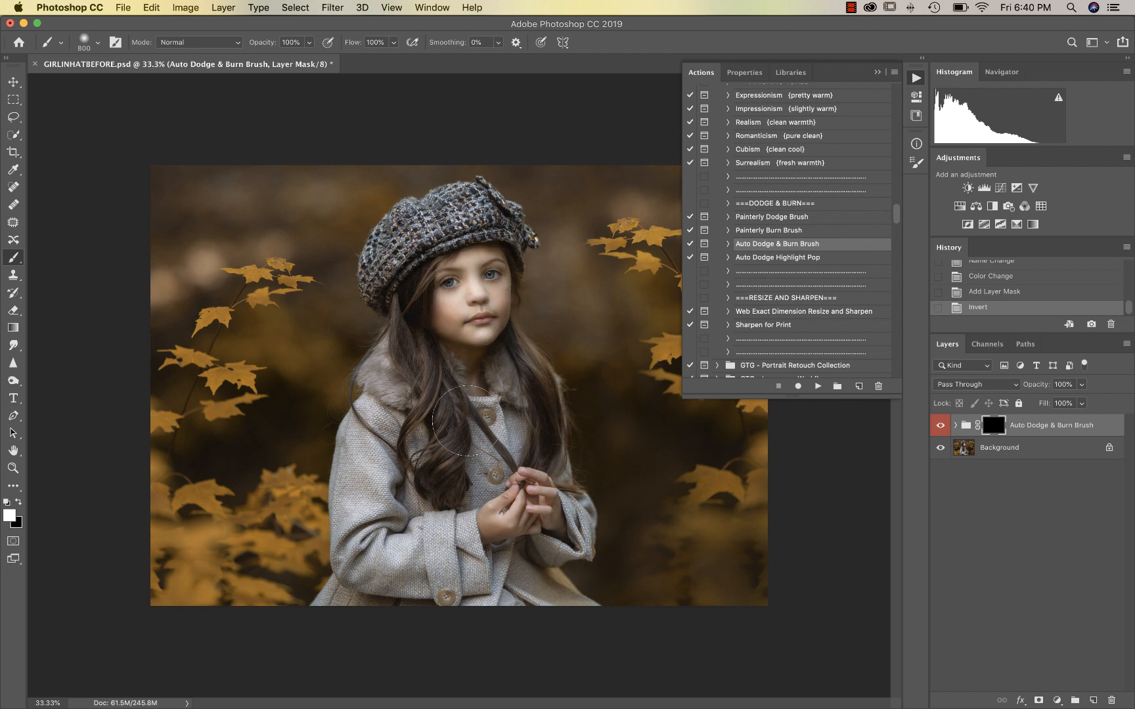
- Paint white on the Auto Dodge & Burn Brush mask over the hair with an 800 px brush and lower the group's opacity to 62%
left_click_drag(518, 421, 509, 348)
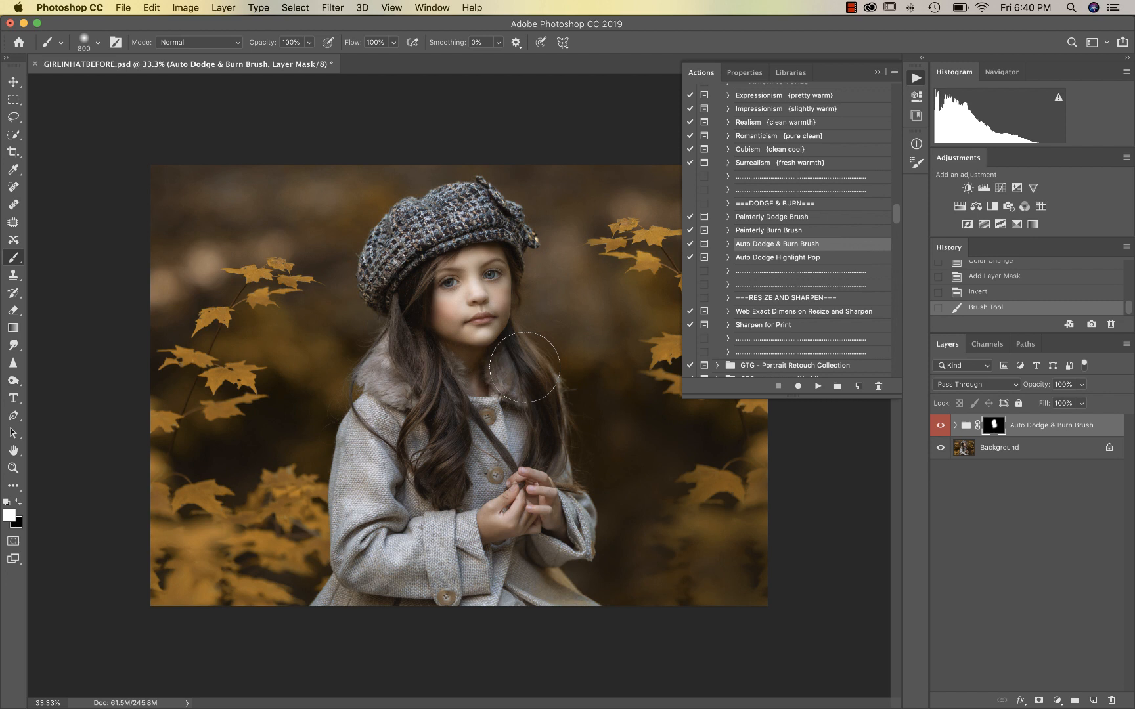
left_click(1080, 385)
left_click_drag(1080, 398, 1059, 399)
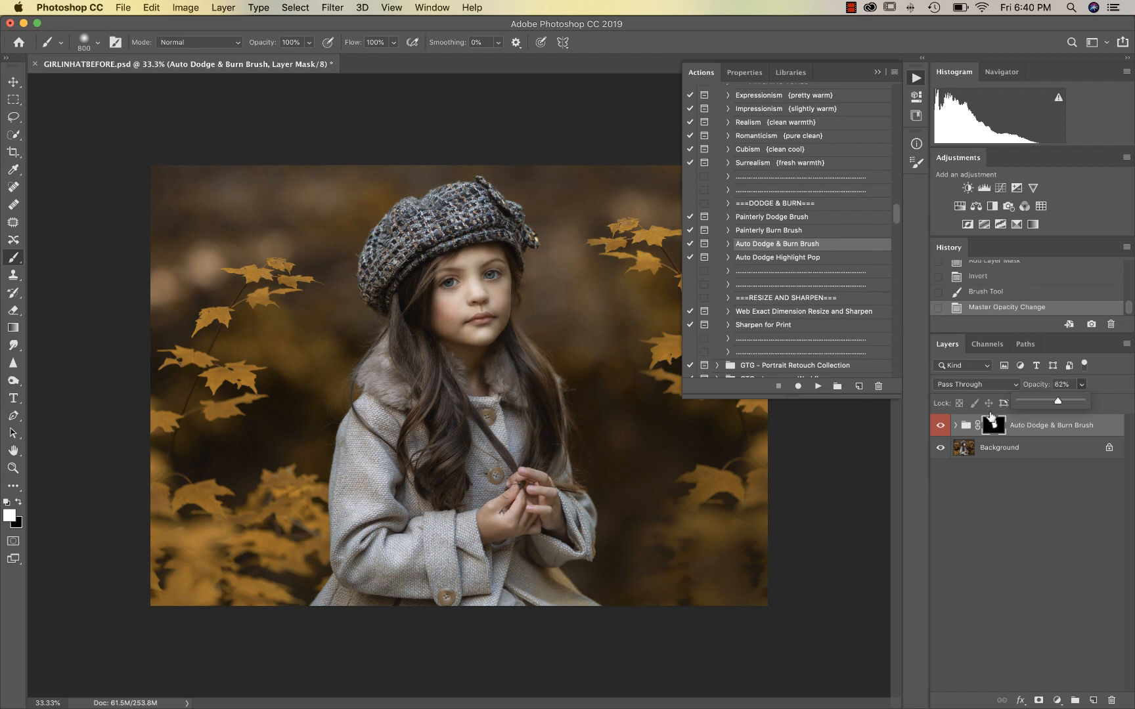
- Toggle the Auto Dodge & Burn Brush group's visibility to compare before and after
left_click(937, 429)
left_click(939, 426)
left_click(938, 426)
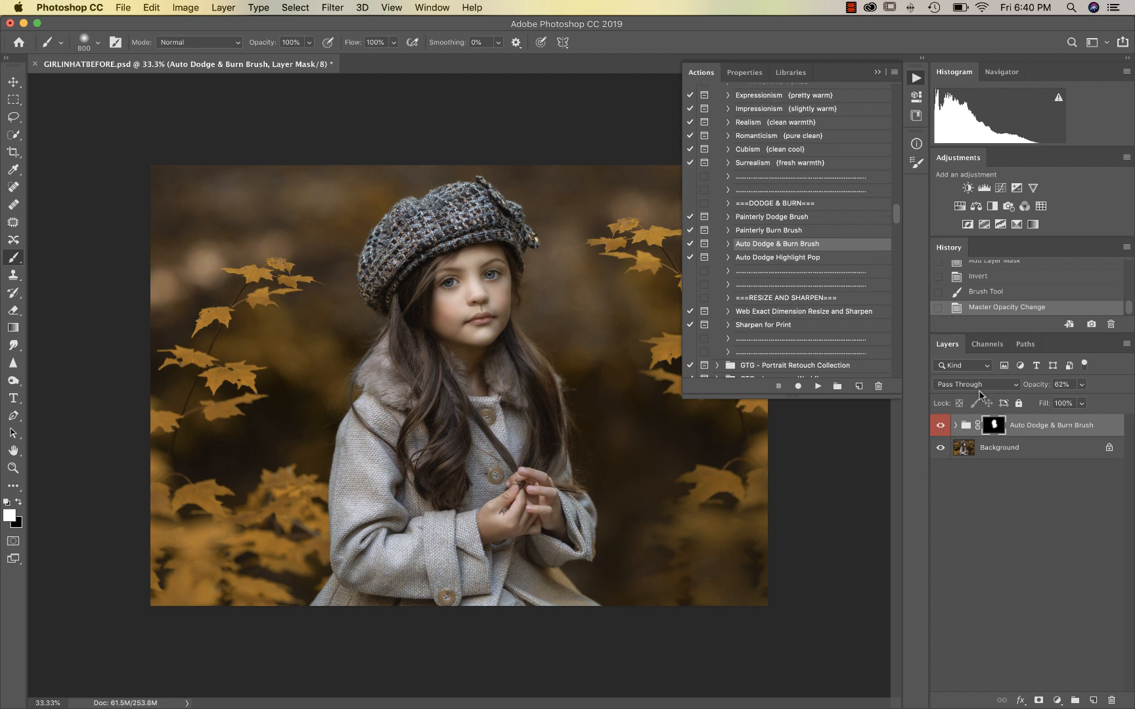
- Run the Auto Dodge Highlight Pop action, accepting the flattening of the image
left_click(797, 259)
left_click(818, 387)
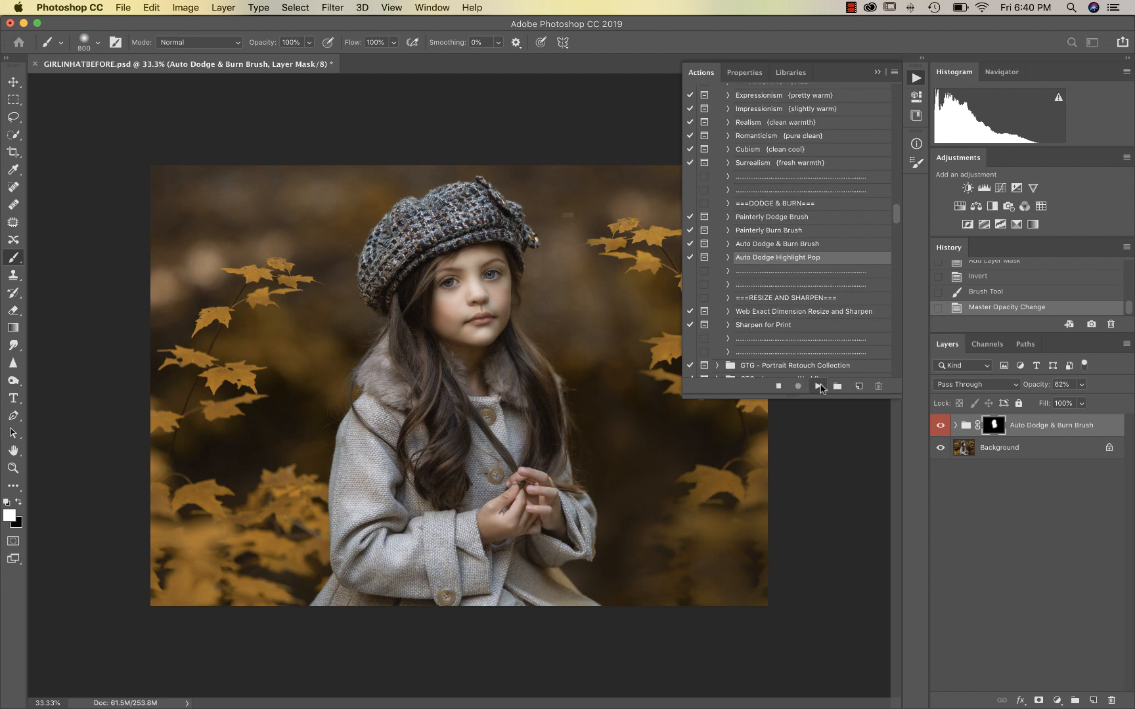
key("Return")
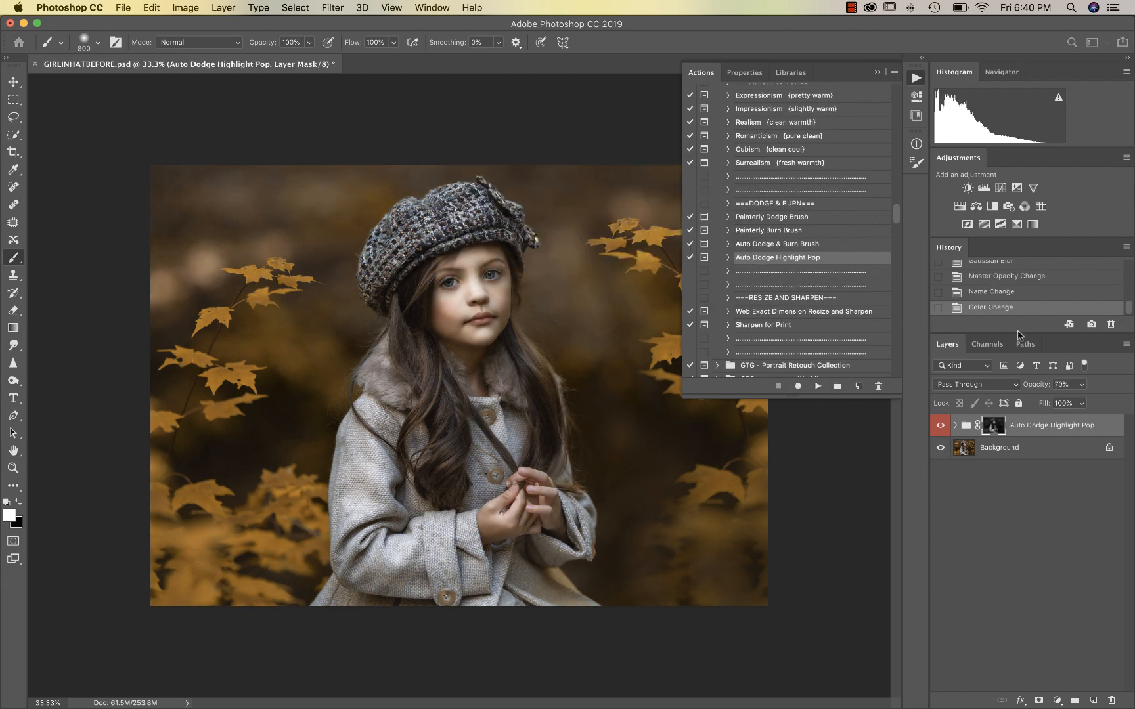
- Lower the Auto Dodge Highlight Pop group's opacity to 16% and toggle its visibility to compare before and after
left_click(1081, 384)
left_click(1043, 401)
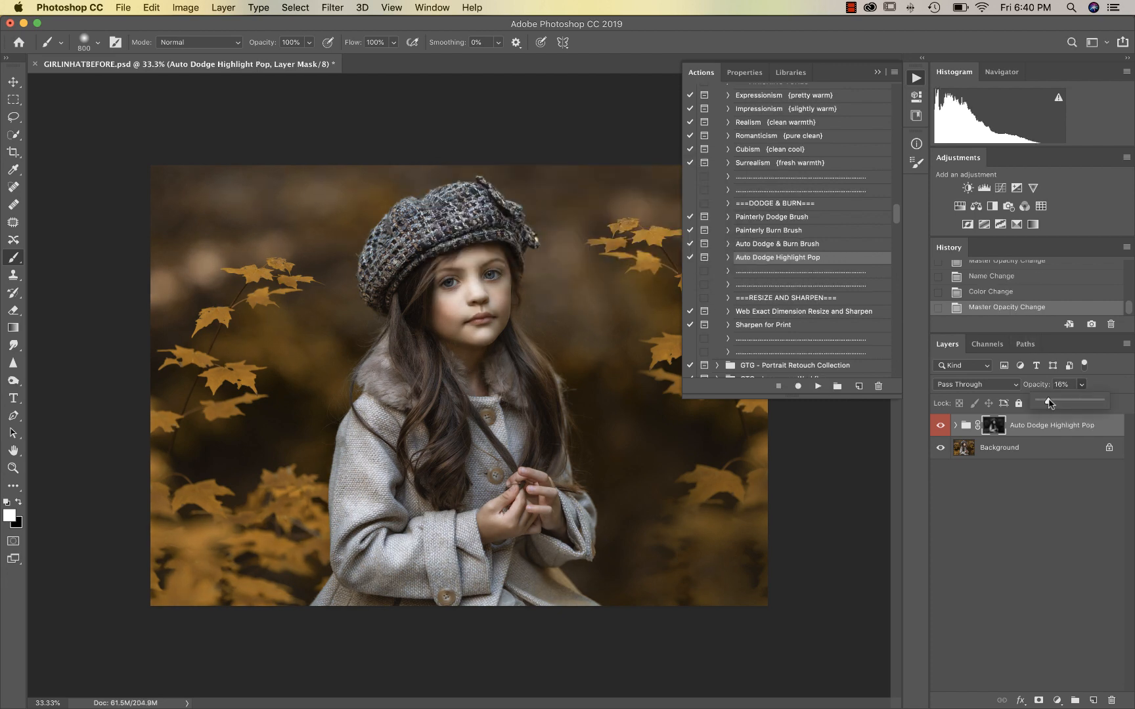
left_click(934, 428)
left_click(935, 428)
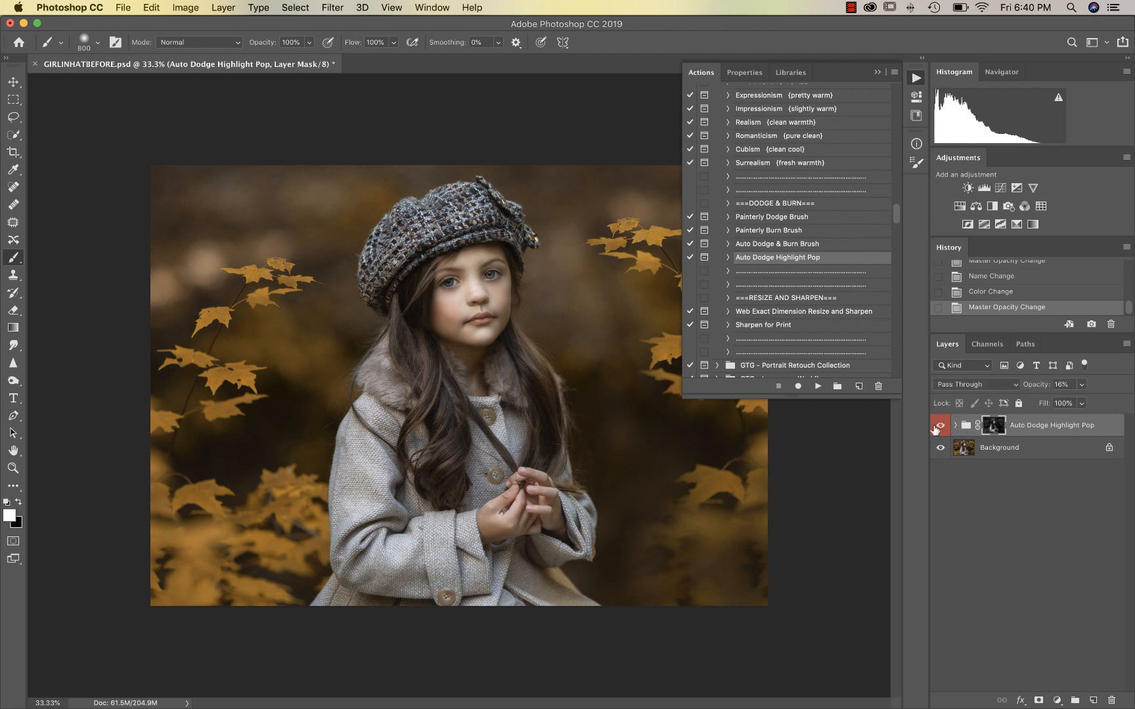
- Review the original GIRLINHATBEFORE.psd state in the history, followed by Snapshot 1 and Snapshot 3
scroll(1030, 294, "up", 10)
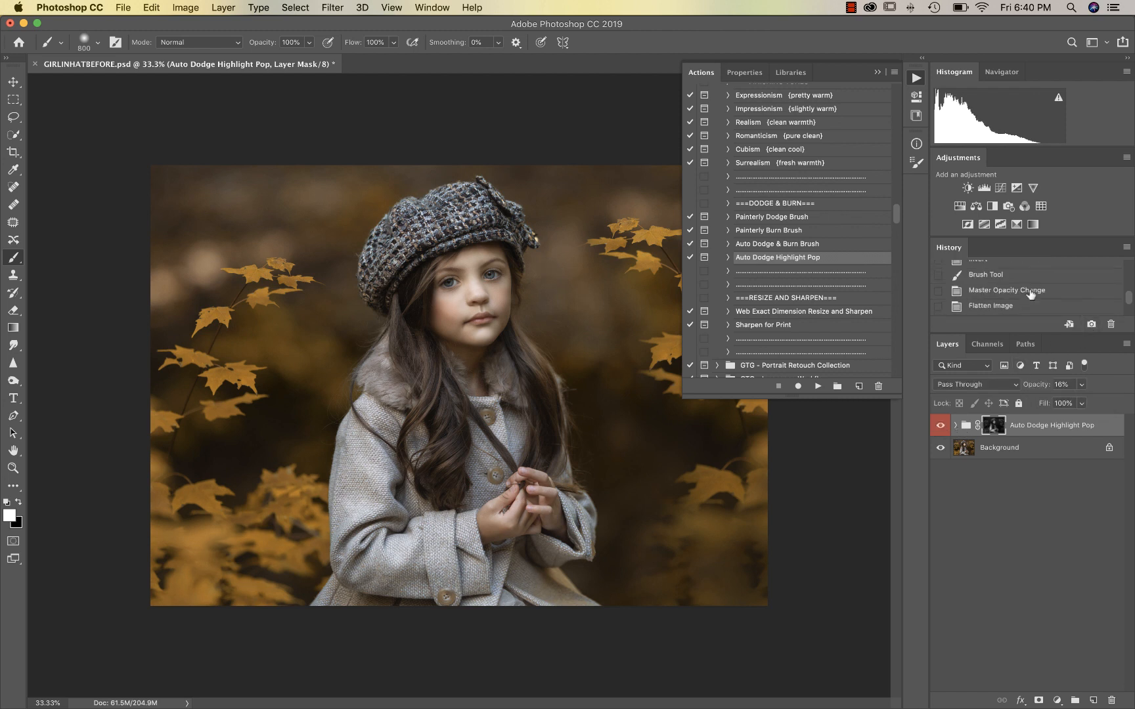
left_click(1014, 270)
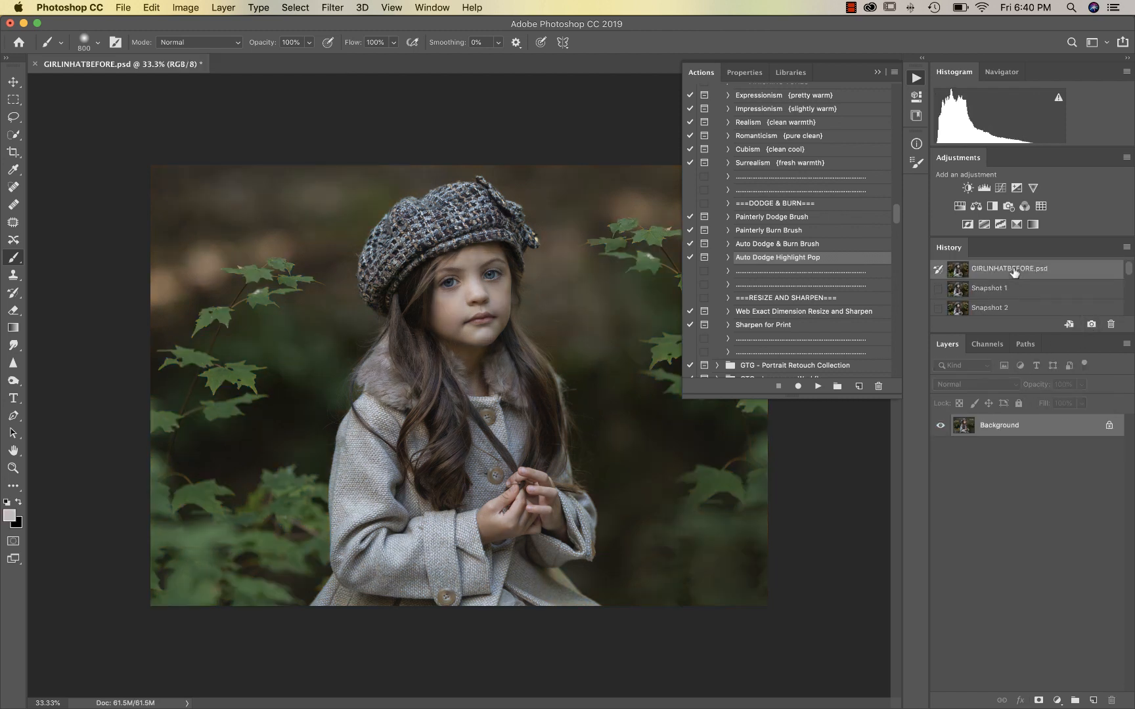
left_click(1001, 287)
scroll(1001, 289, "down", 1)
left_click(992, 304)
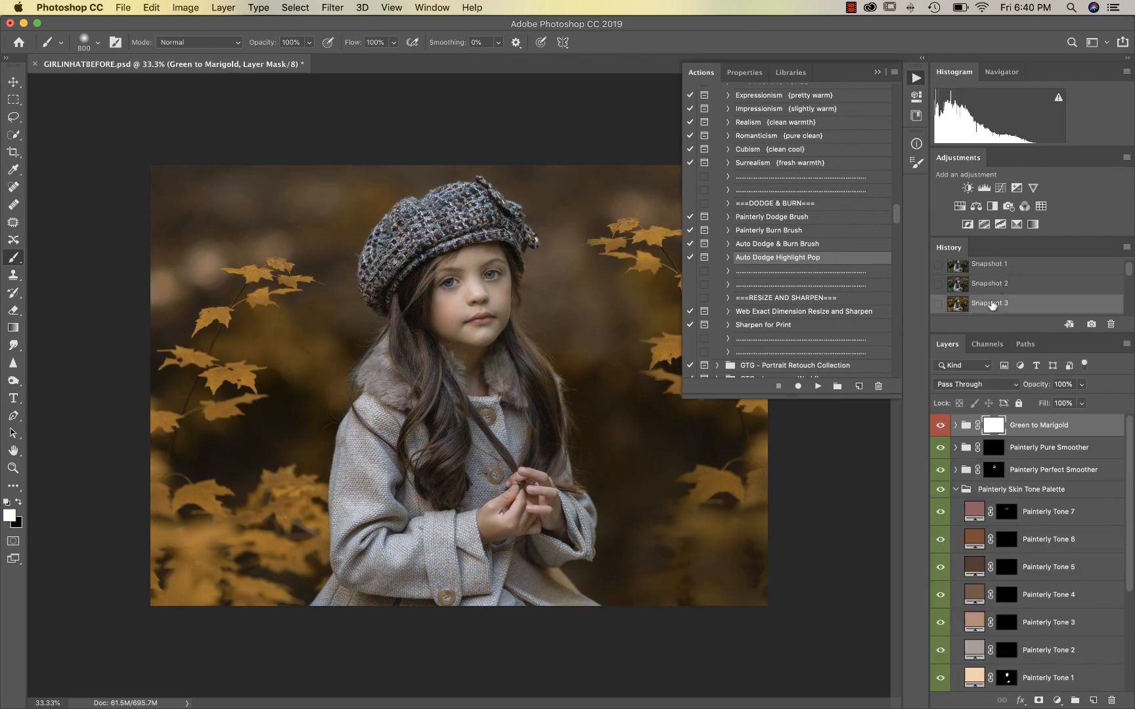
- Compare Snapshot 4 with Snapshot 3 in the history, finishing on Snapshot 4
scroll(988, 303, "down", 1)
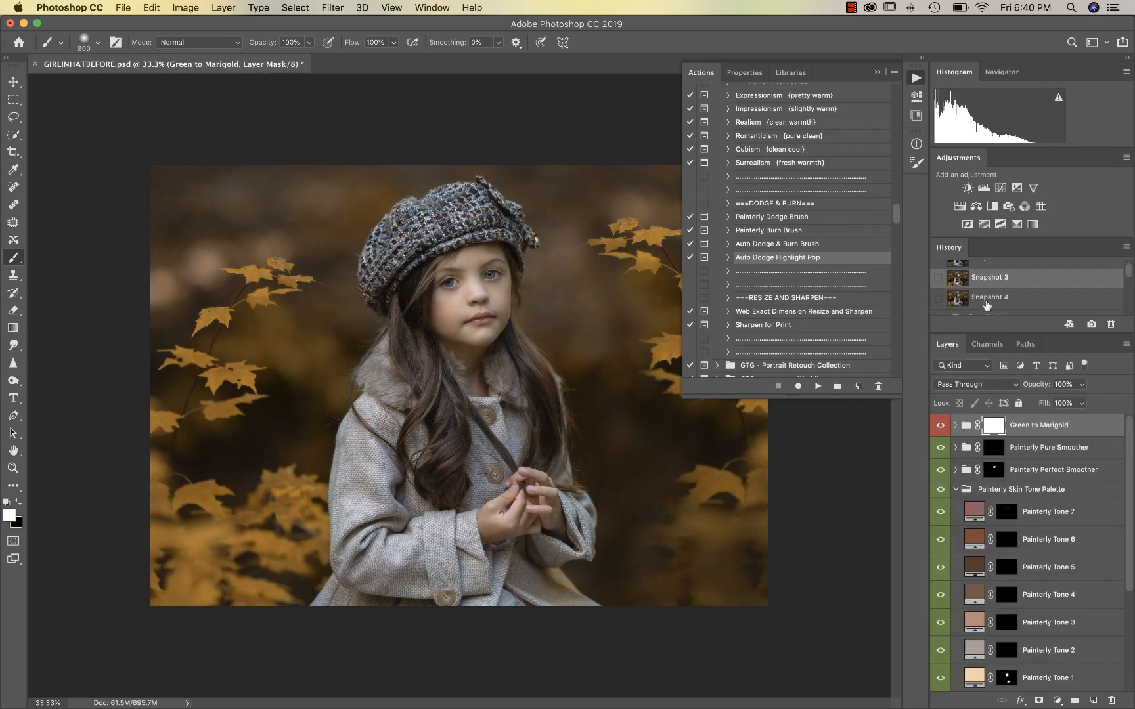
scroll(993, 284, "down", 1)
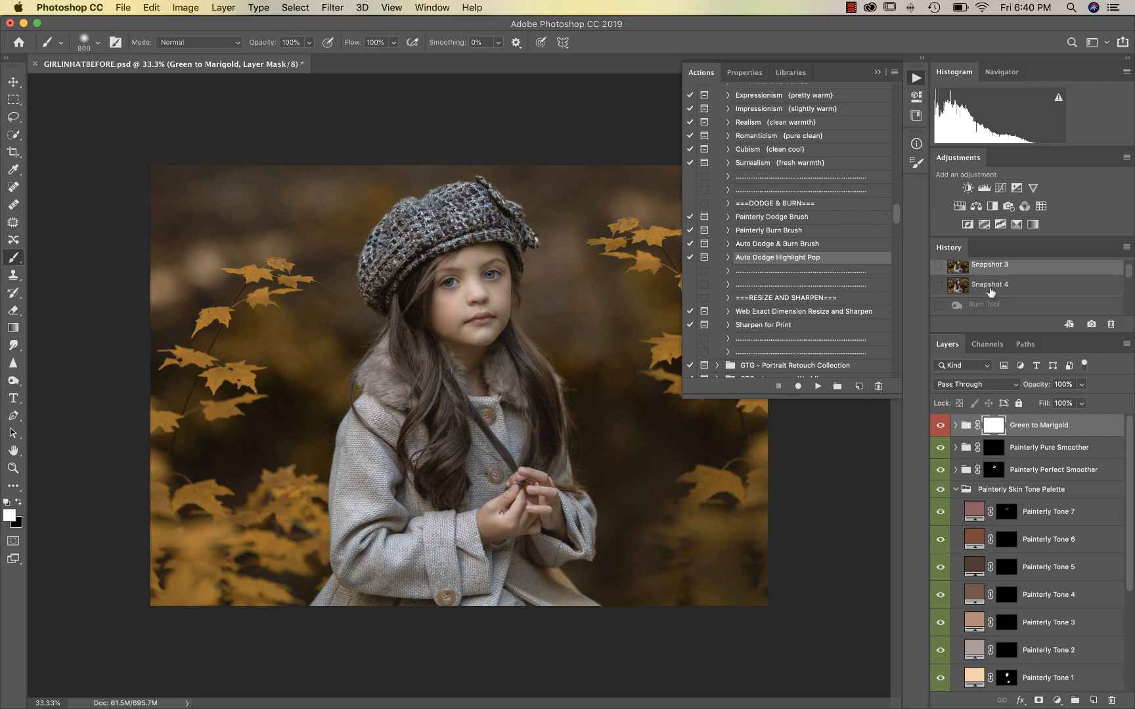
left_click(991, 286)
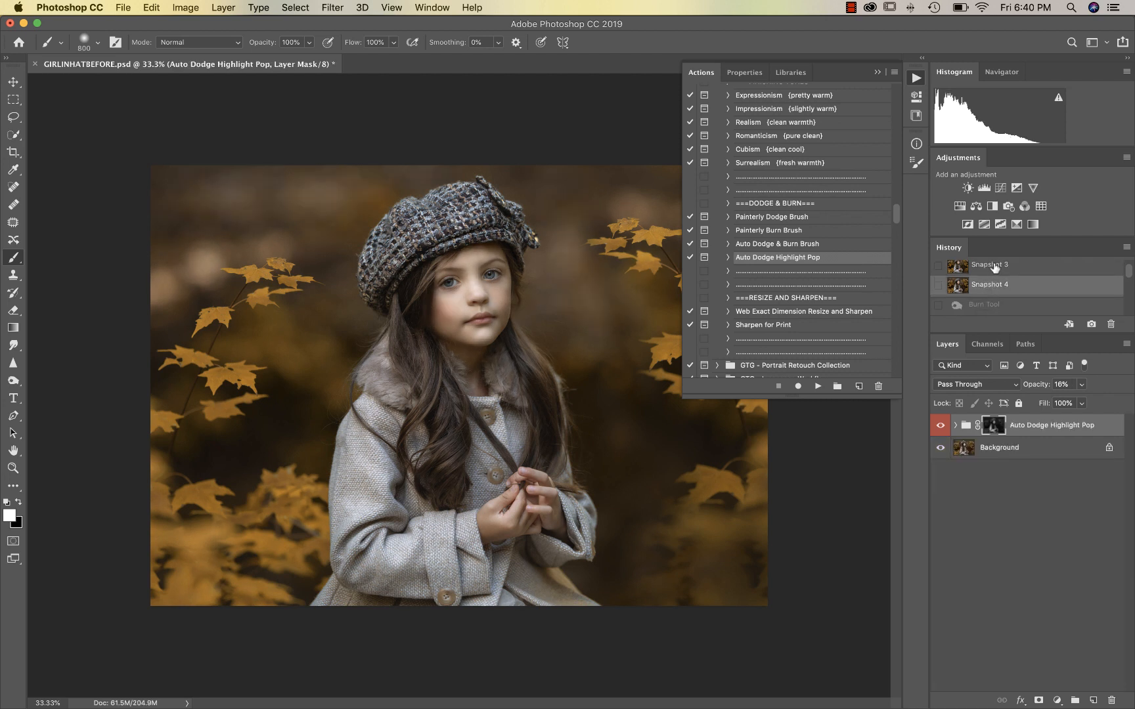
left_click(995, 266)
left_click(995, 284)
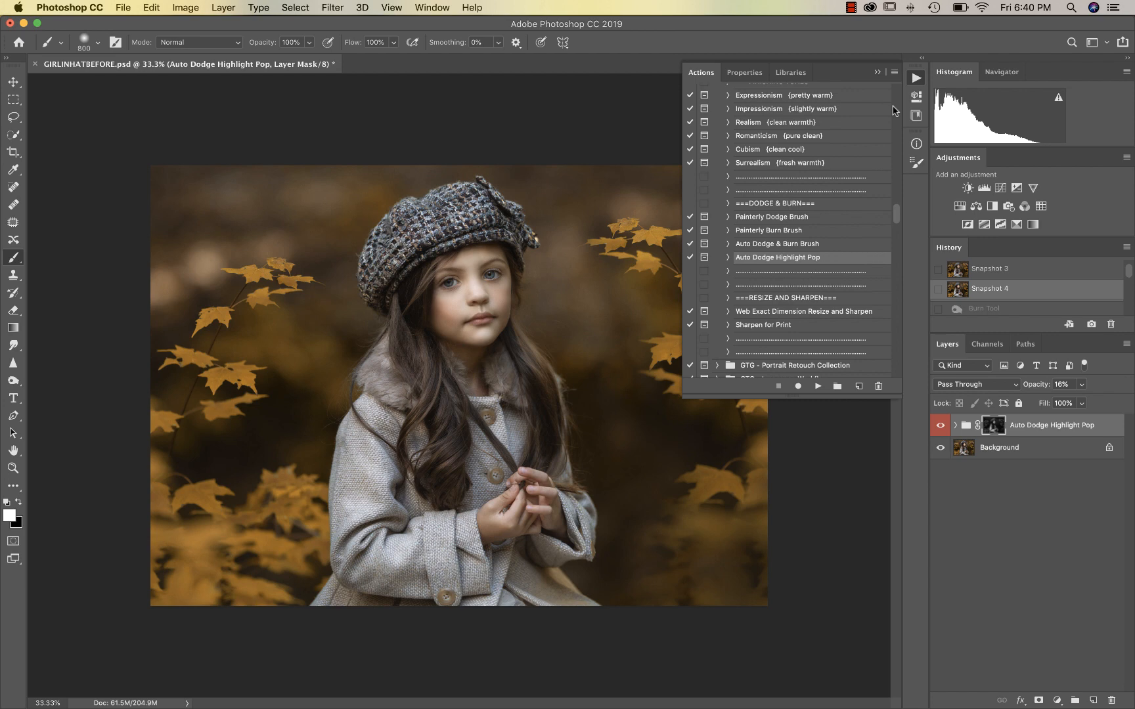
left_click(849, 8)
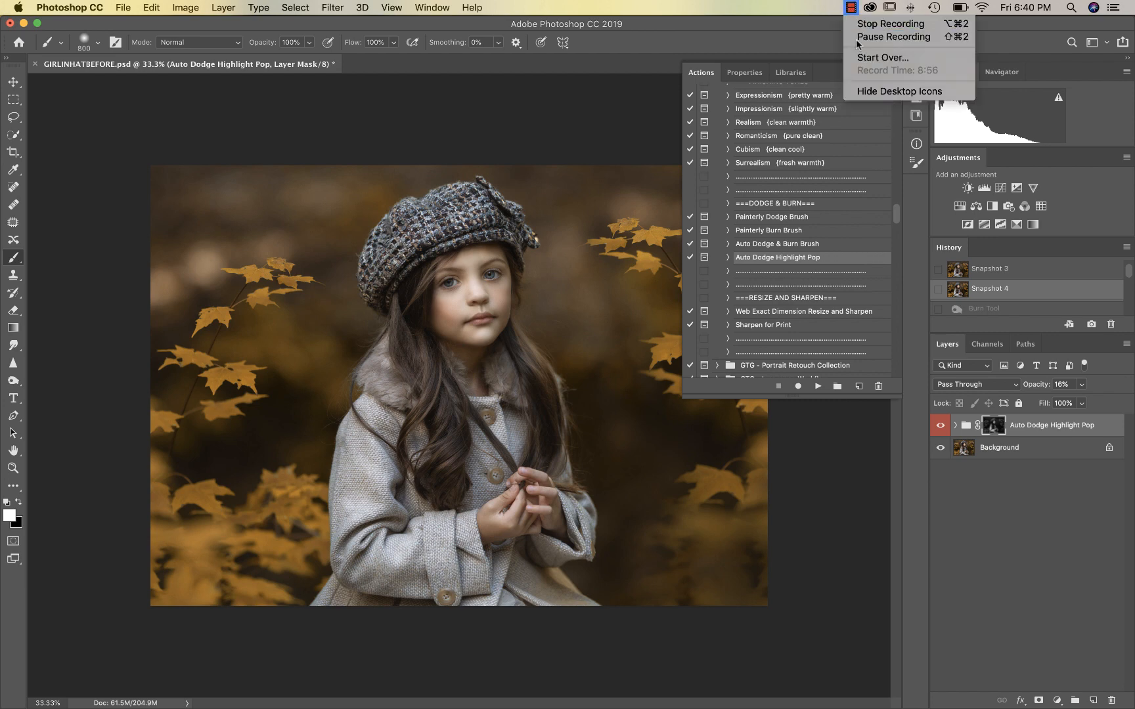